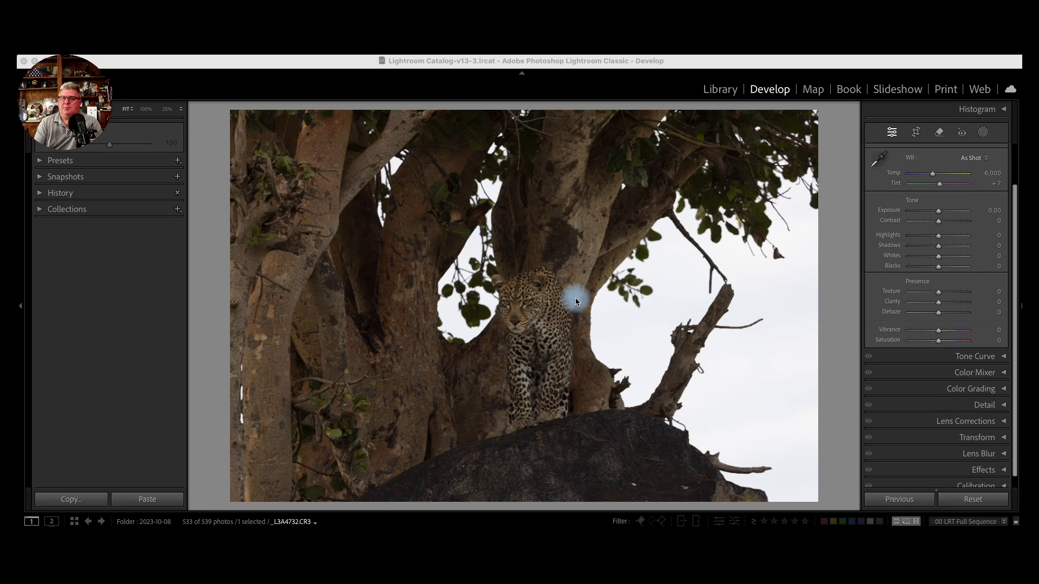
Crop the photo tightly around the leopard, keeping the original aspect ratio and placing the animal to the right of centre
click(916, 132)
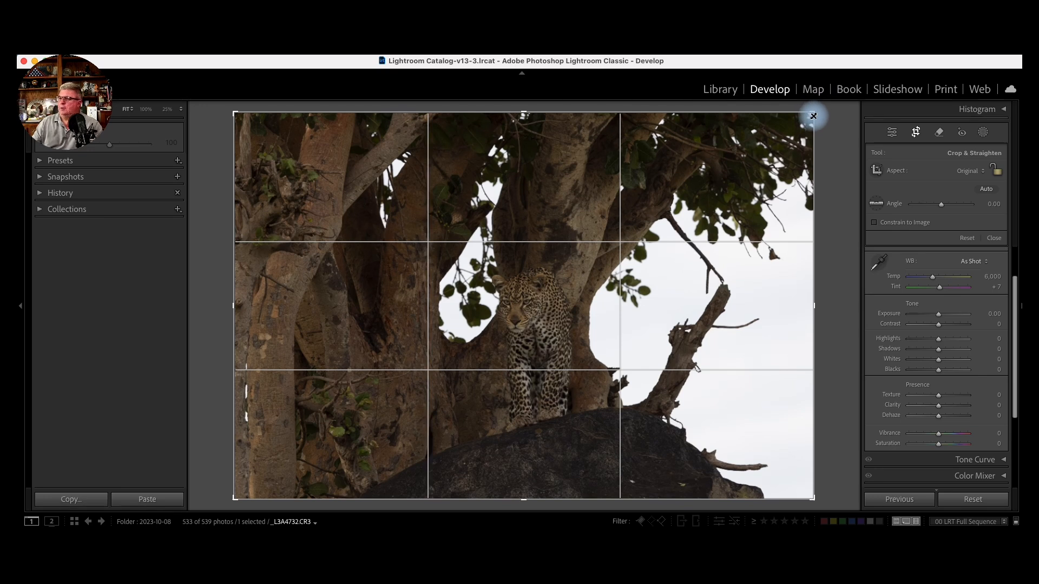
drag(813, 116, 714, 202)
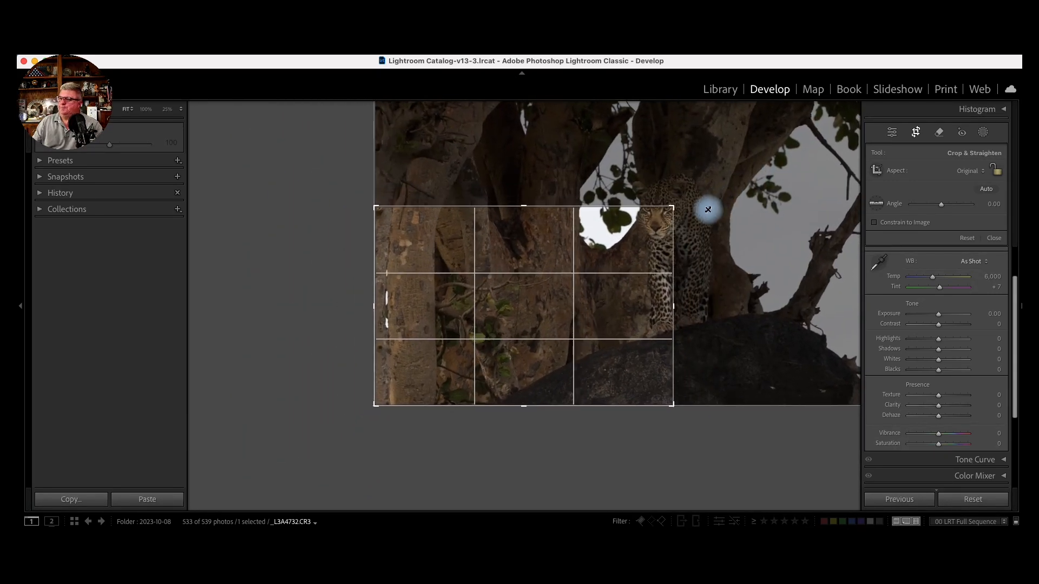
drag(628, 243, 541, 301)
key(Return)
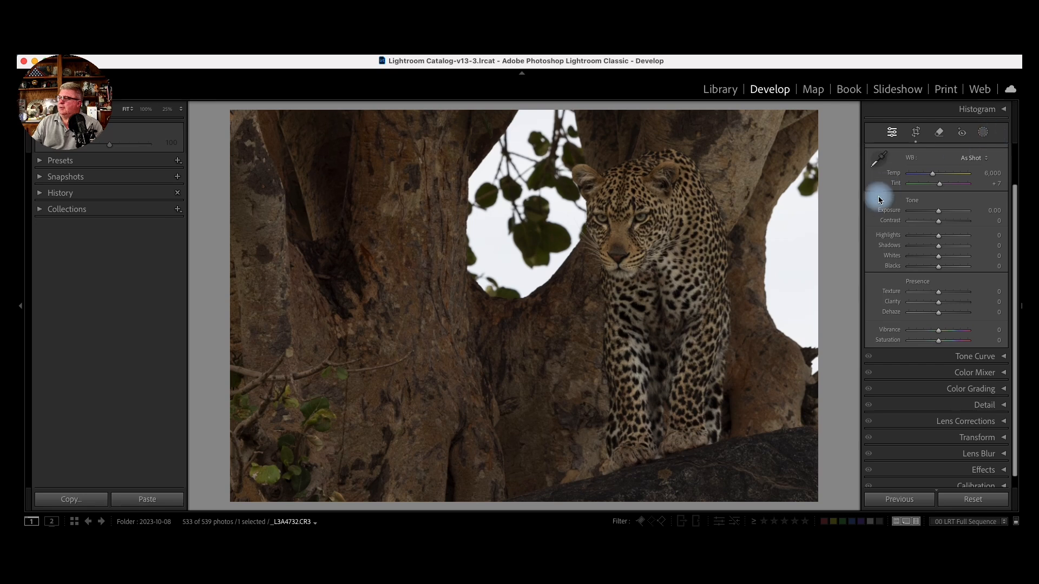
Create a new Select Subject mask on the cropped leopard photo
scroll(946, 233, up, 3)
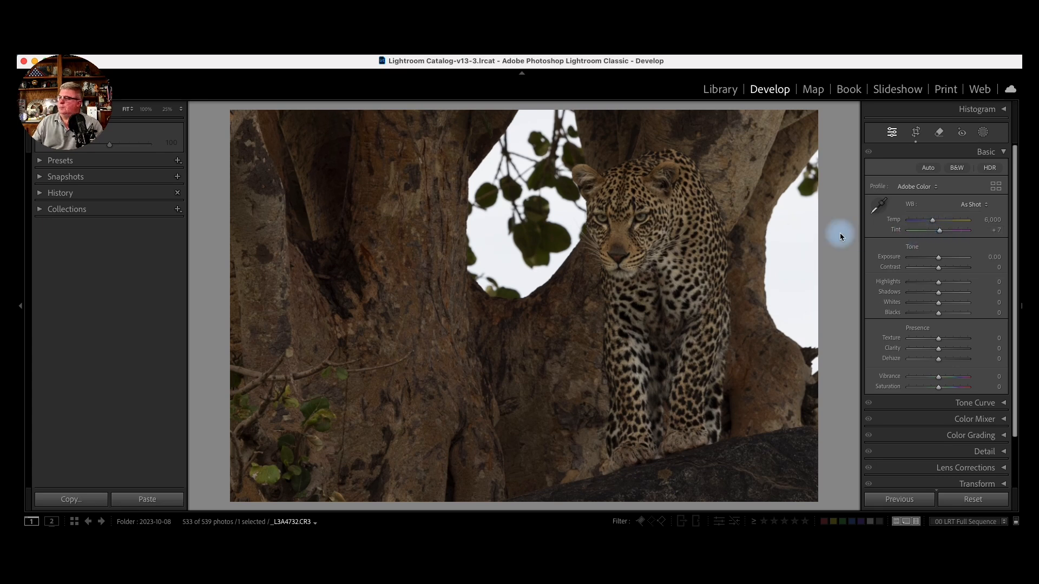
click(985, 133)
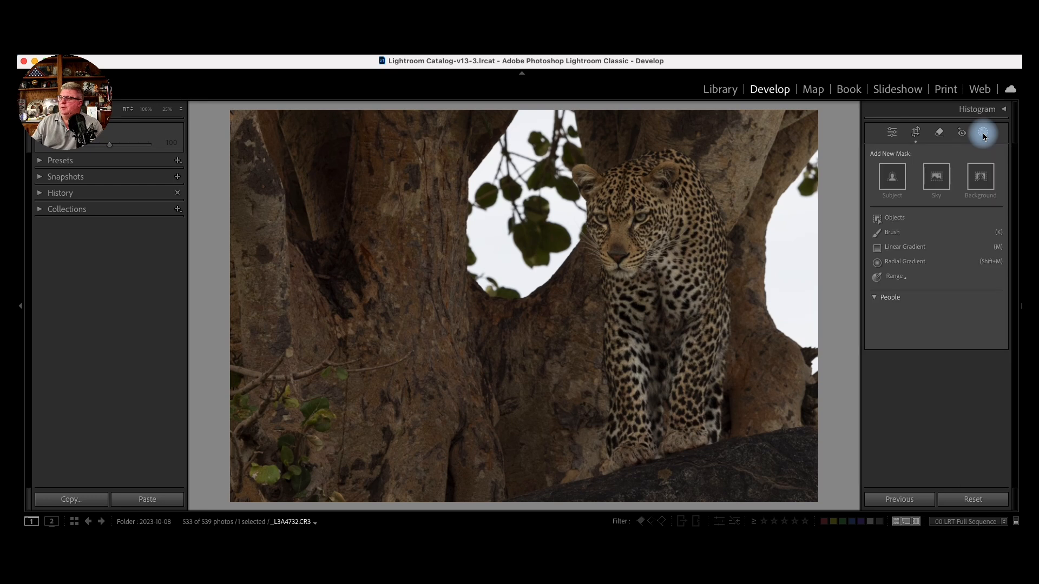
click(897, 185)
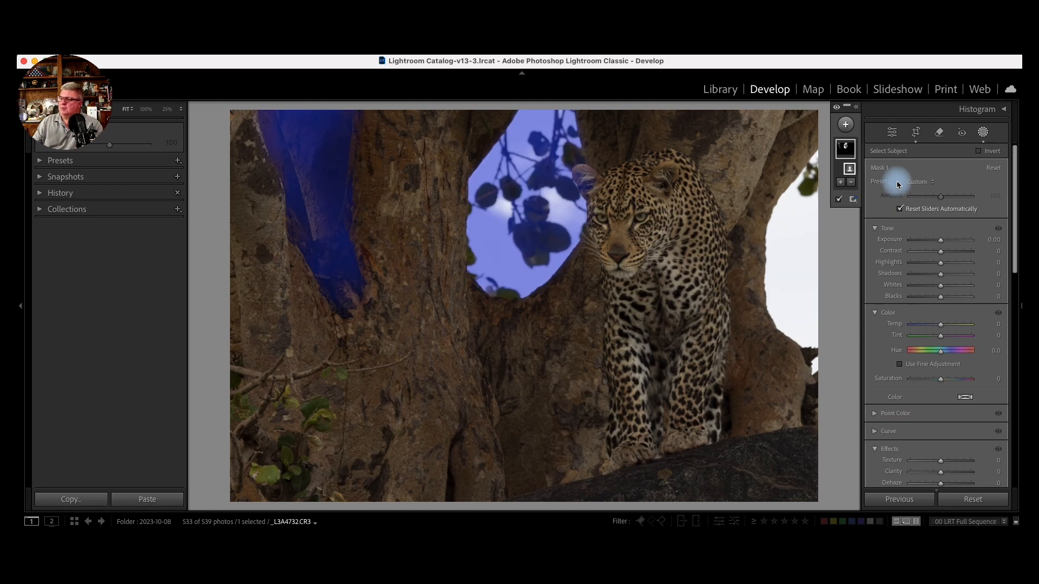
Subtract the wrongly selected sky opening and tree trunk area from the mask with a brush at size 13
click(852, 184)
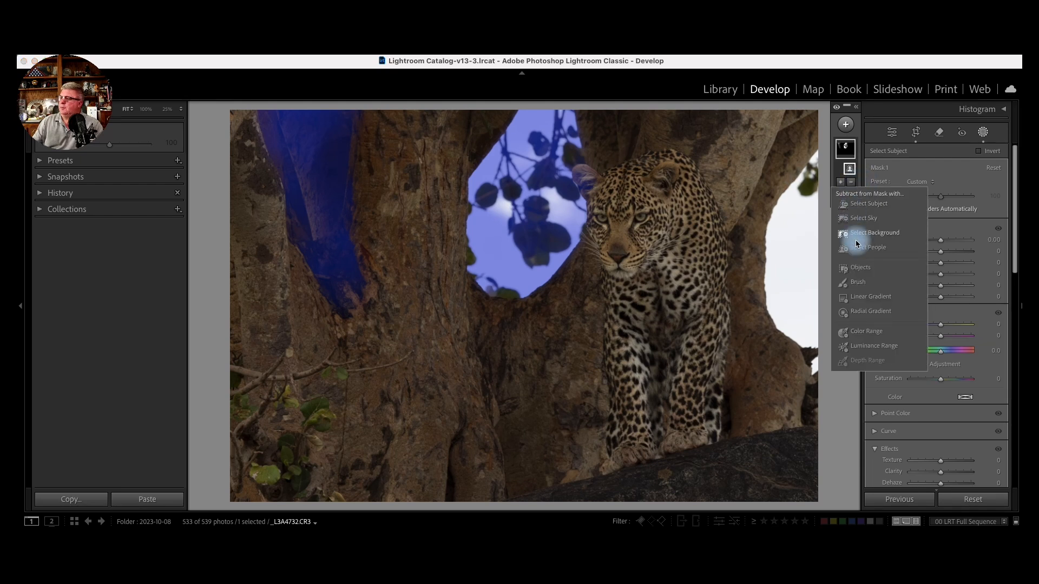
click(859, 281)
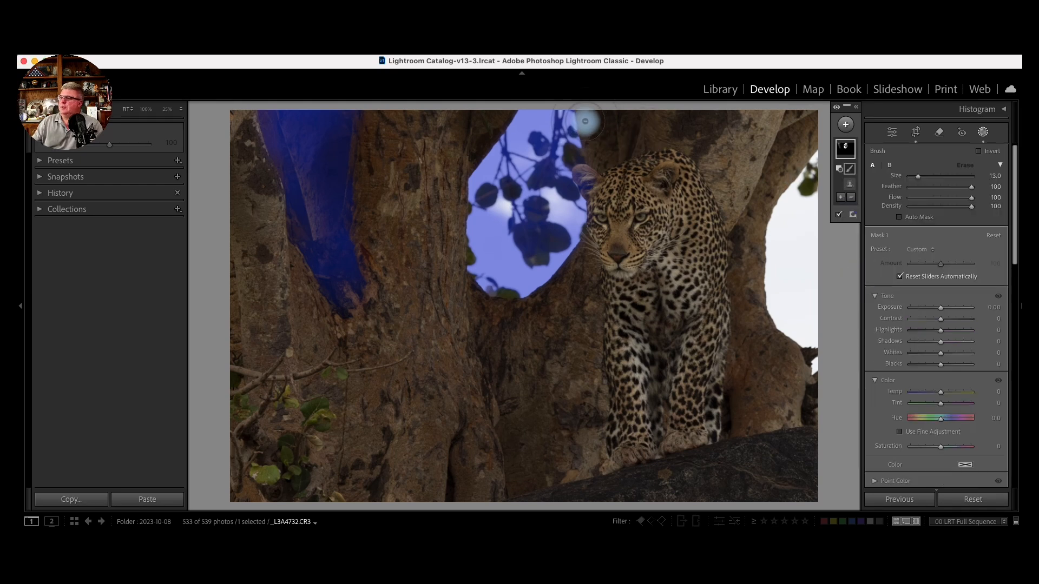
mouse_move(590, 122)
mouse_down()
mouse_move(499, 124)
mouse_move(499, 140)
mouse_move(583, 132)
mouse_move(506, 167)
mouse_move(545, 185)
mouse_move(569, 174)
mouse_move(558, 258)
mouse_move(566, 245)
mouse_move(542, 246)
mouse_move(531, 260)
mouse_move(521, 171)
mouse_move(490, 201)
mouse_move(461, 268)
mouse_move(519, 164)
mouse_move(498, 246)
mouse_move(522, 263)
mouse_move(471, 326)
mouse_up()
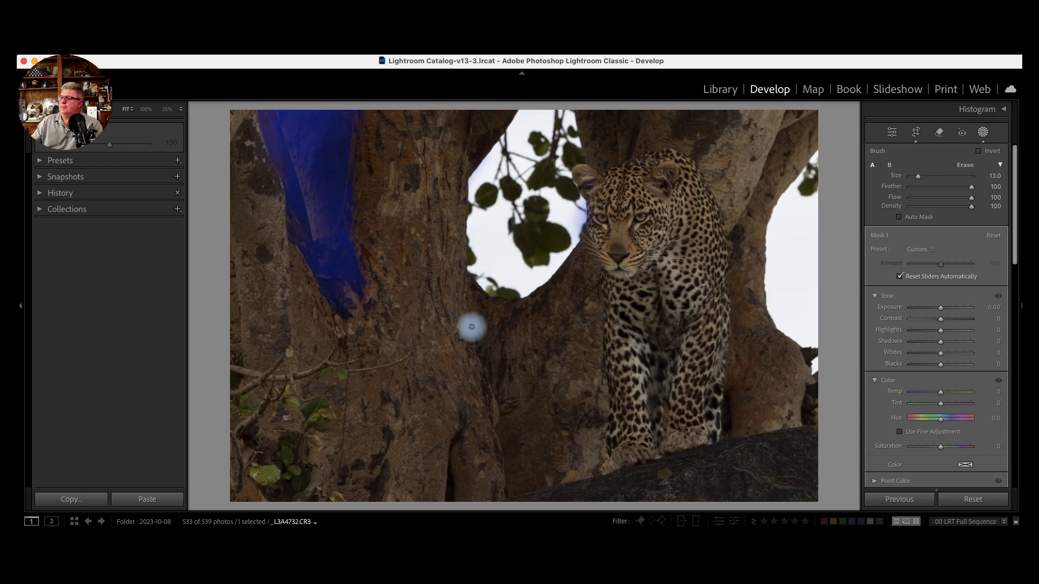
mouse_move(427, 126)
mouse_down()
mouse_move(324, 130)
mouse_move(213, 113)
mouse_move(353, 135)
mouse_move(335, 153)
mouse_move(362, 165)
mouse_move(289, 165)
mouse_move(347, 209)
mouse_move(317, 232)
mouse_move(356, 268)
mouse_move(309, 289)
mouse_move(357, 323)
mouse_move(422, 270)
mouse_move(518, 137)
mouse_move(550, 129)
mouse_move(490, 167)
mouse_move(361, 308)
mouse_move(373, 217)
mouse_move(332, 262)
mouse_move(275, 155)
mouse_move(351, 204)
mouse_up()
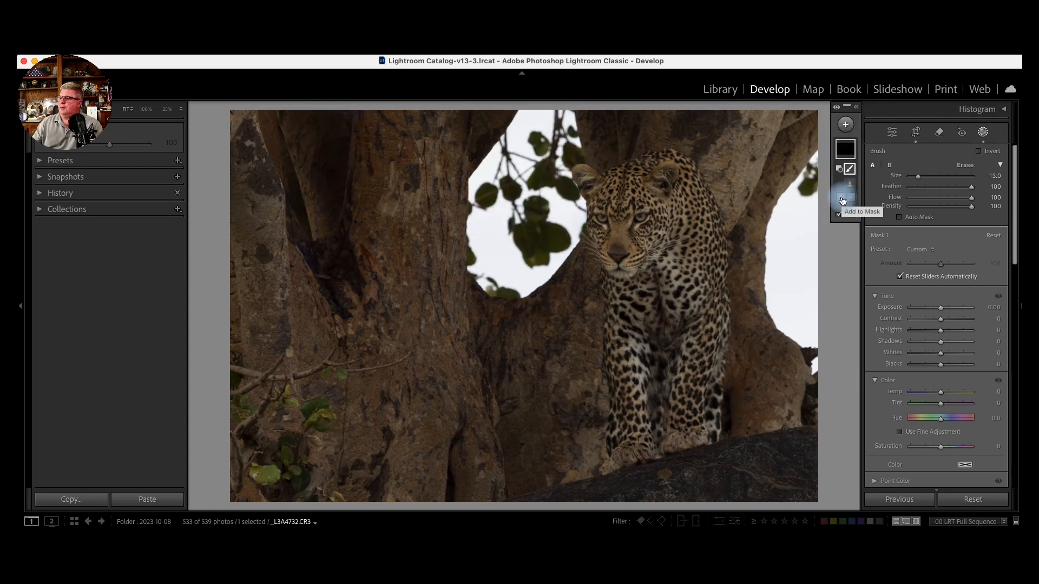
Add a brush to the mask and paint over the leopard's head, body and legs at size 13
click(842, 199)
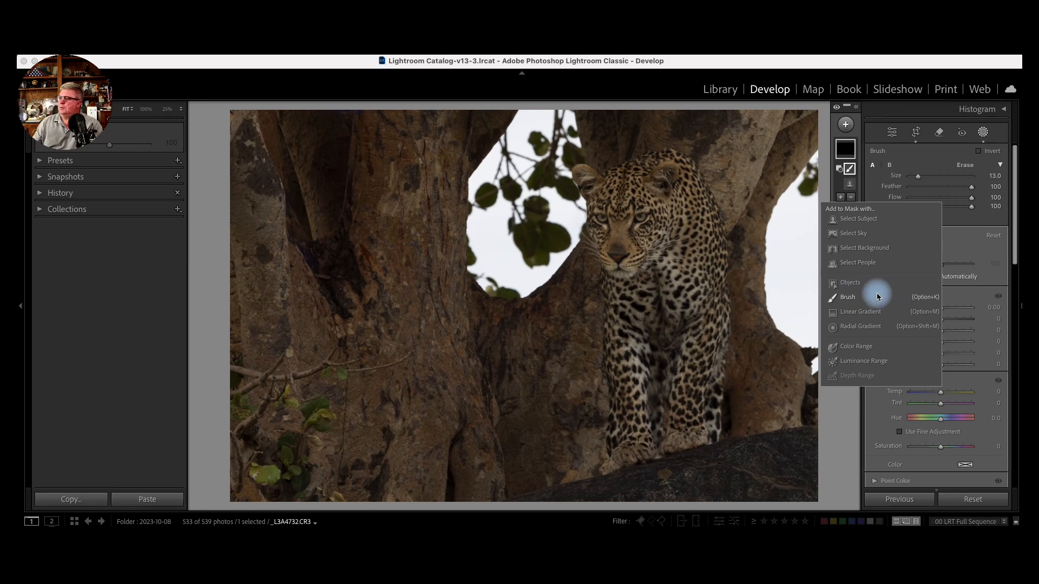
click(853, 296)
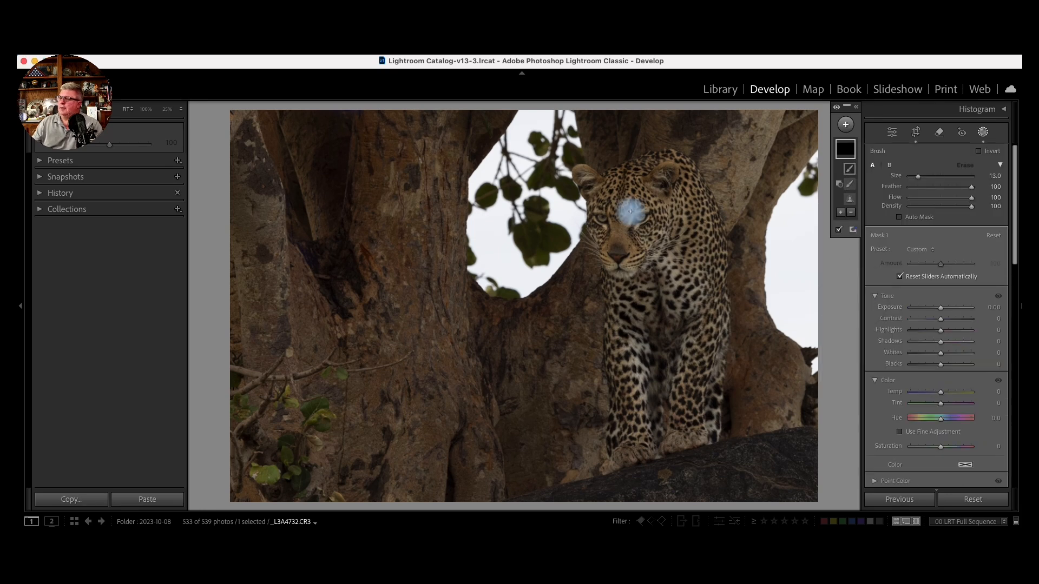
mouse_move(630, 211)
mouse_down()
mouse_move(651, 181)
mouse_move(685, 197)
mouse_move(699, 224)
mouse_move(702, 373)
mouse_move(686, 433)
mouse_move(620, 454)
mouse_move(630, 314)
mouse_move(605, 197)
mouse_up()
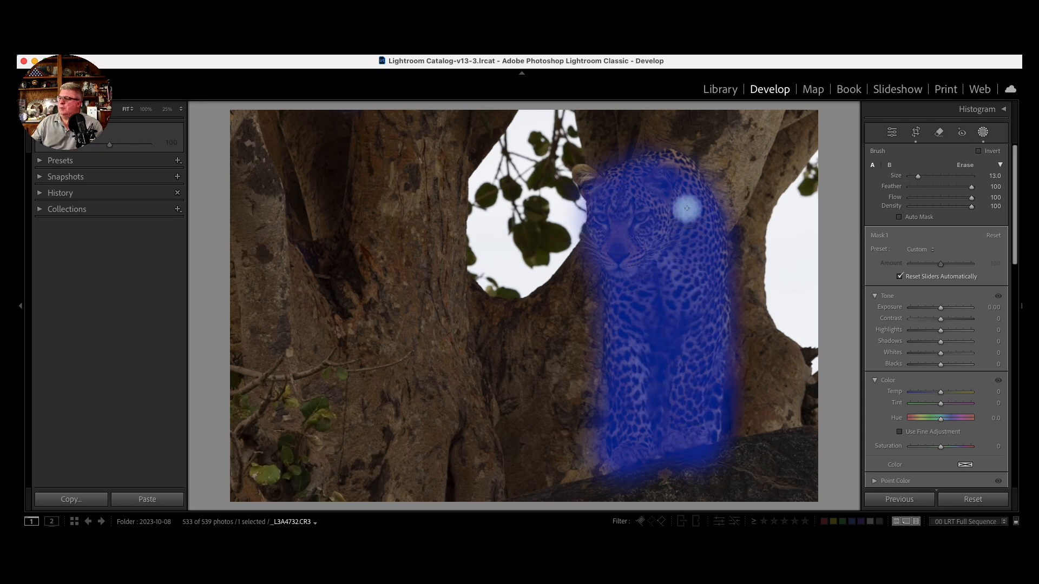
drag(679, 195, 679, 196)
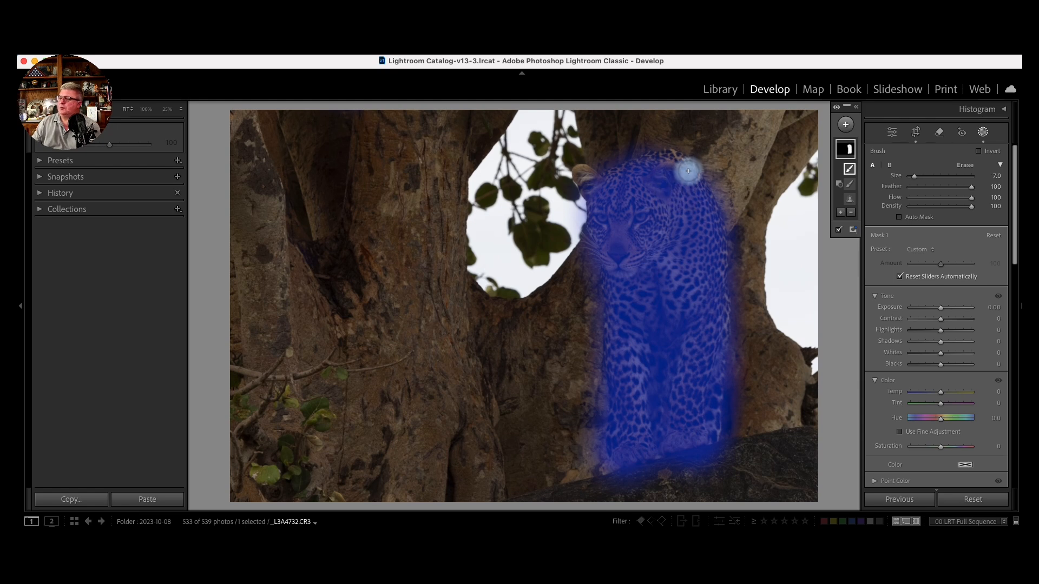
Paint the leopard's ears and the top of its head into the mask with a smaller brush, down to size 4
scroll(688, 172, down, 3)
mouse_move(689, 171)
mouse_down()
mouse_move(657, 160)
mouse_move(586, 179)
mouse_move(578, 170)
mouse_move(631, 343)
mouse_move(665, 350)
mouse_up()
scroll(583, 179, down, 2)
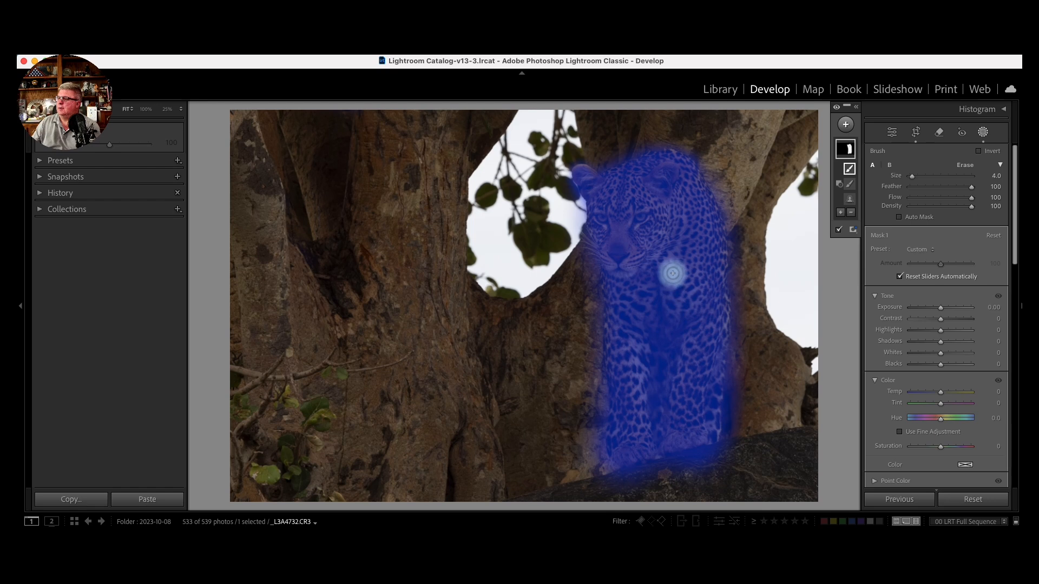
click(850, 212)
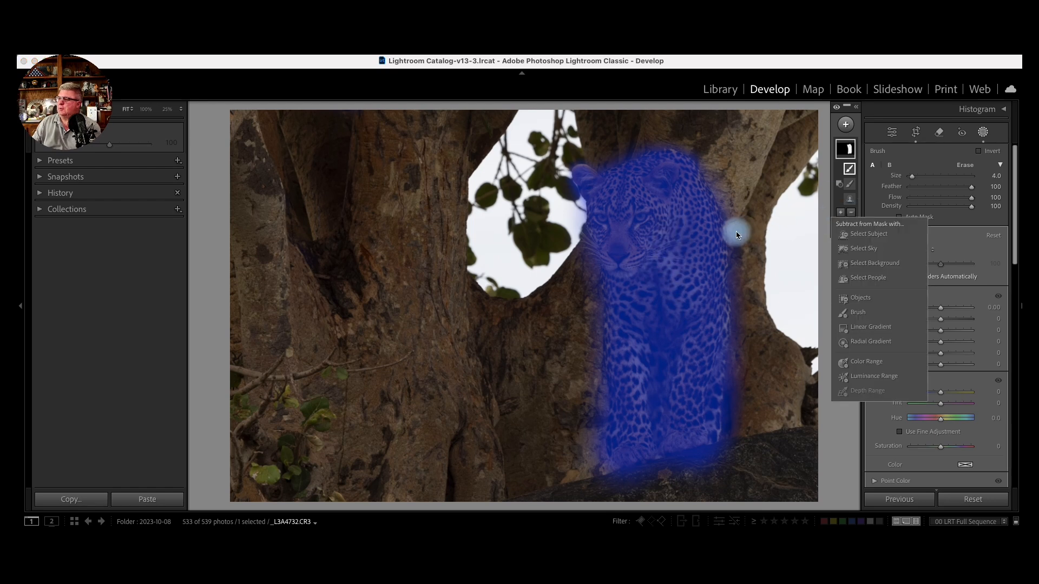
click(736, 237)
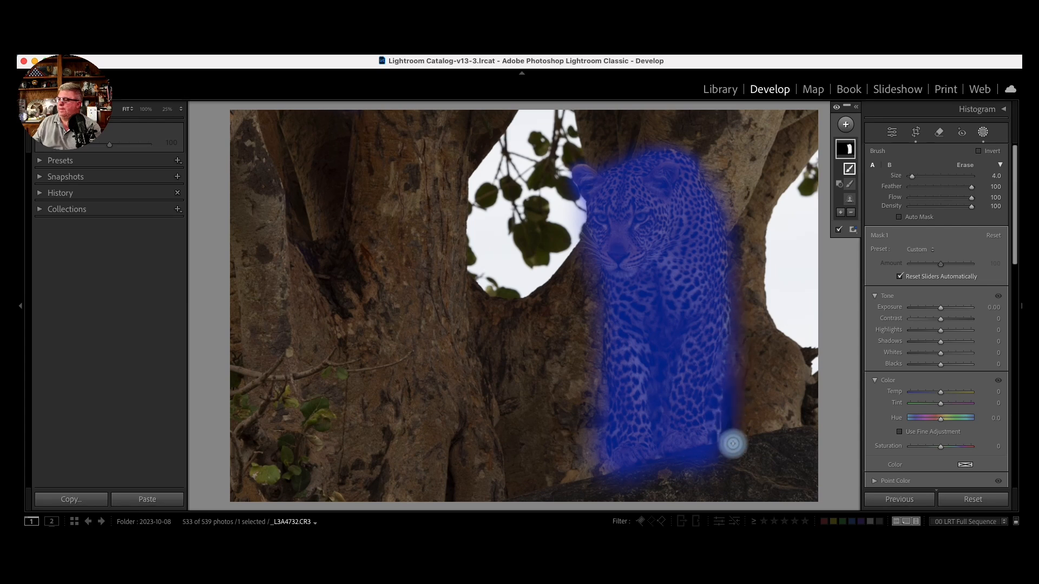
mouse_move(732, 444)
mouse_down()
mouse_move(592, 472)
mouse_move(602, 299)
mouse_move(564, 169)
mouse_move(572, 146)
mouse_move(622, 152)
mouse_up()
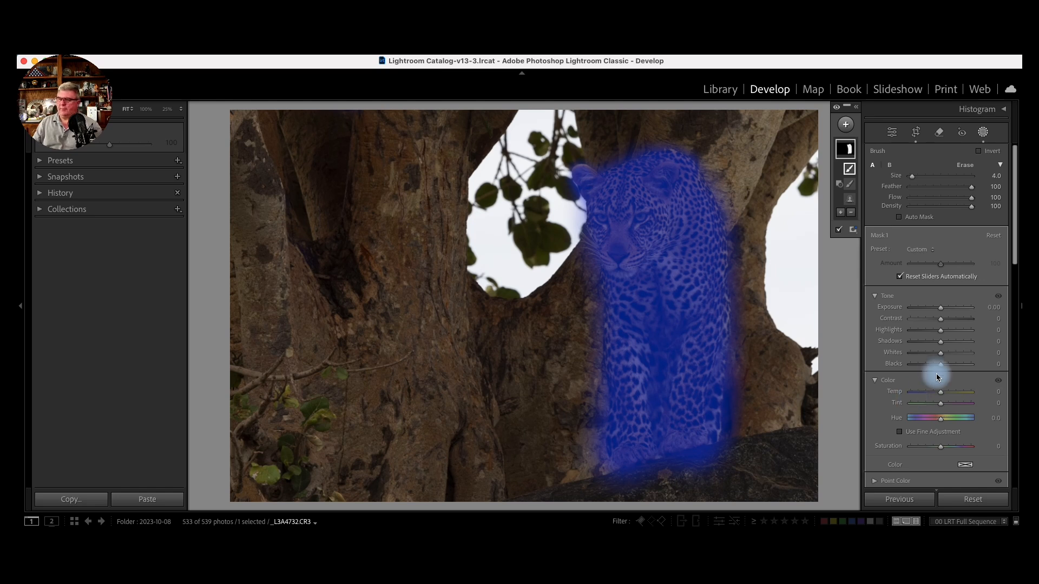
Set the leopard mask's exposure to 0.37, contrast to 16, highlights to 15 and shadows to 20
click(942, 311)
drag(945, 313, 947, 312)
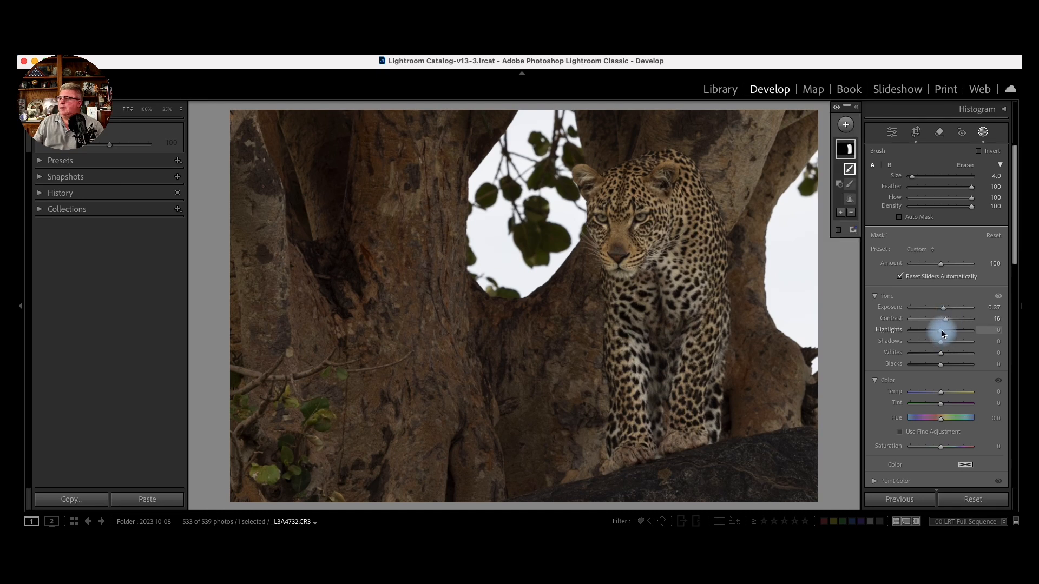
drag(941, 334, 950, 334)
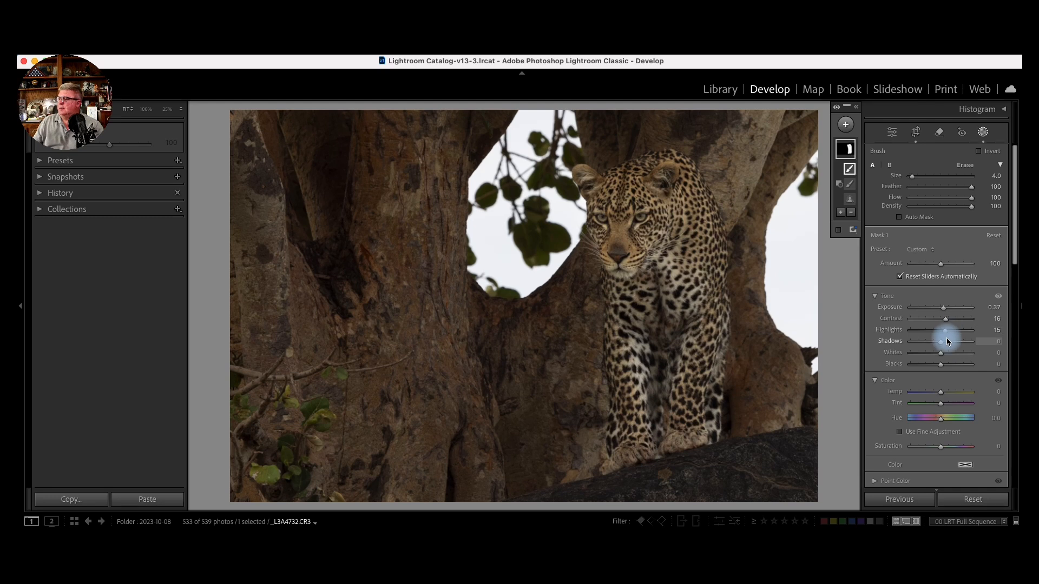
drag(943, 346, 979, 346)
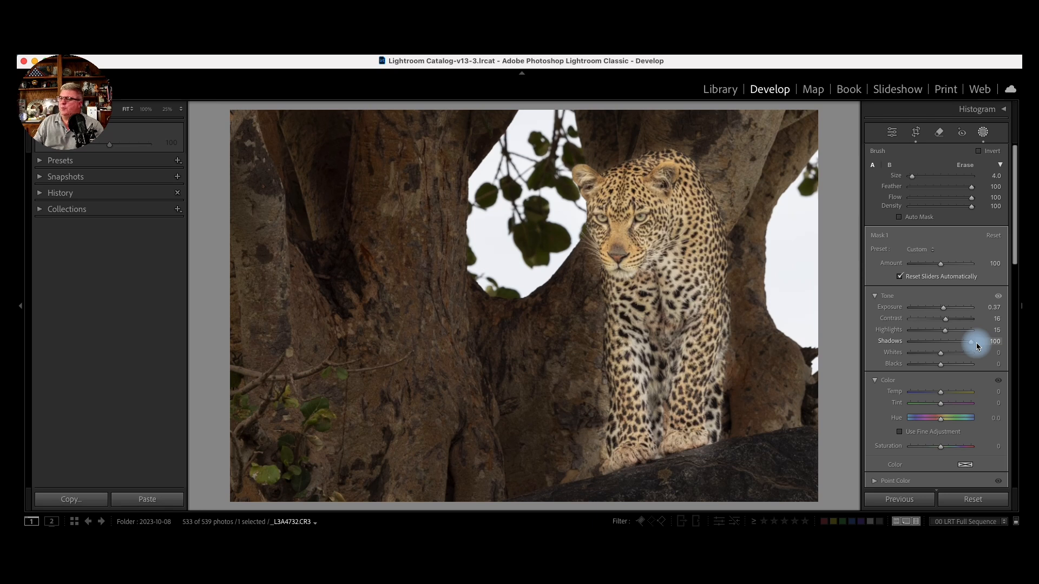
drag(978, 347, 946, 345)
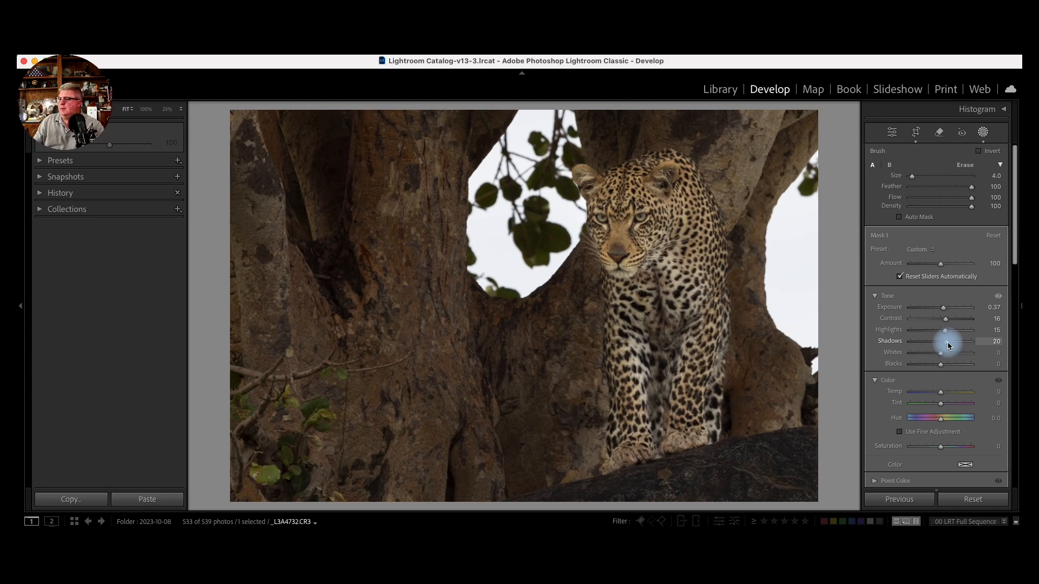
Try a slight color temperature adjustment on the leopard mask, then collapse its color settings
scroll(949, 346, down, 3)
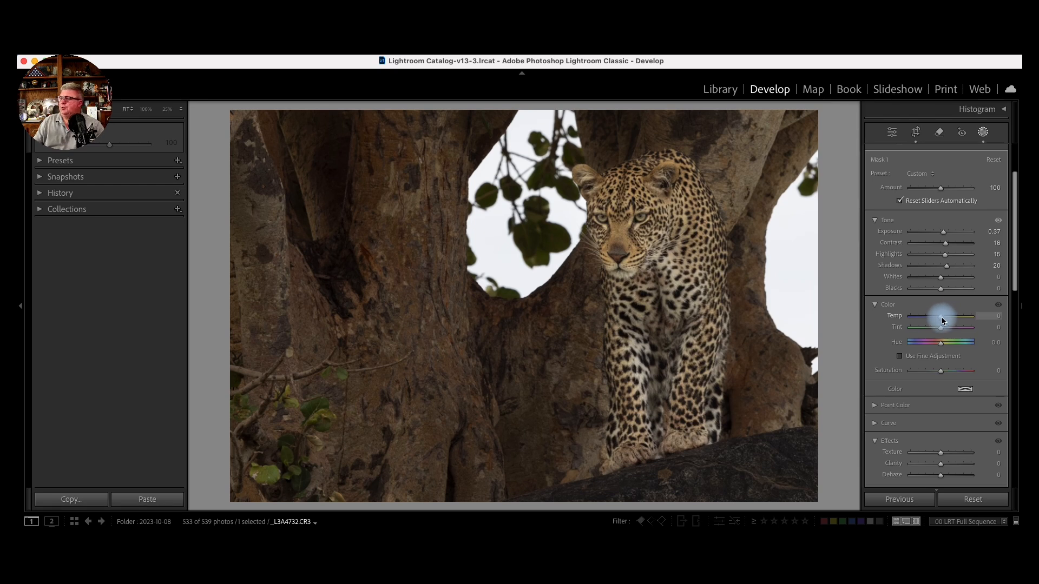
mouse_move(939, 321)
mouse_down()
mouse_move(954, 321)
mouse_move(923, 322)
mouse_move(956, 323)
mouse_move(943, 323)
mouse_up()
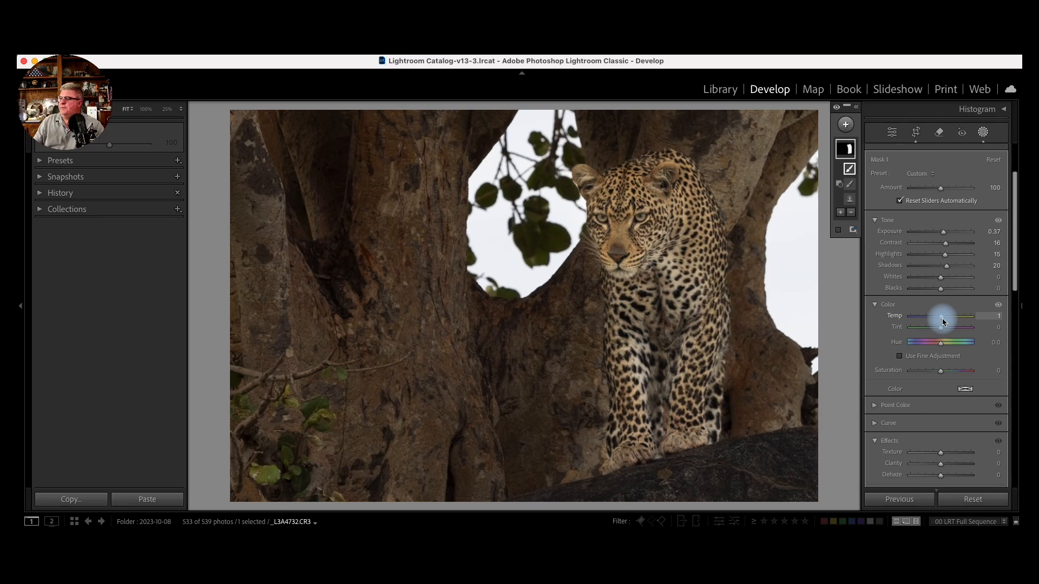
click(877, 304)
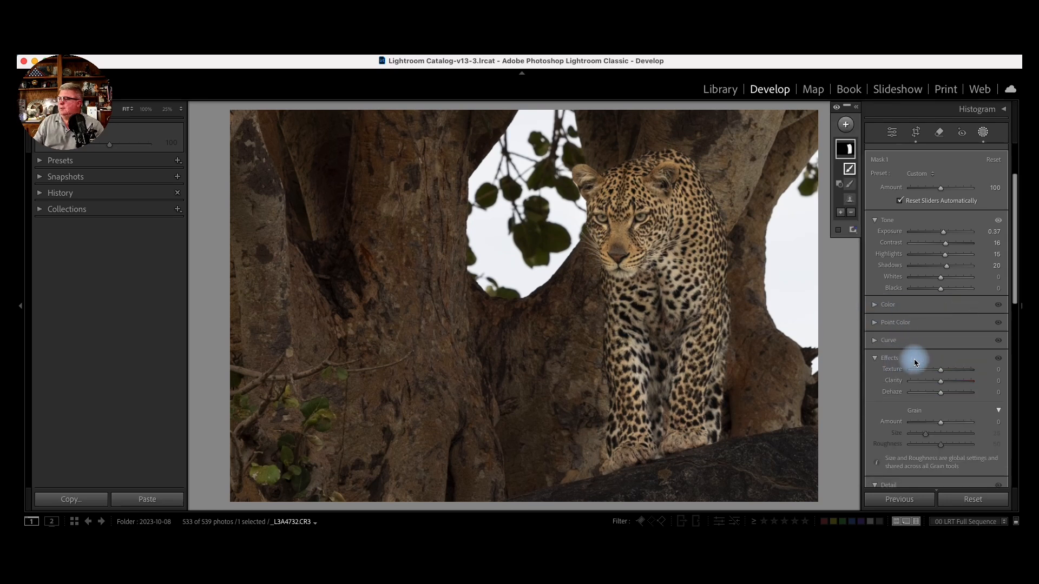
Set the leopard mask's texture to 15 and clarity to 10
click(1001, 372)
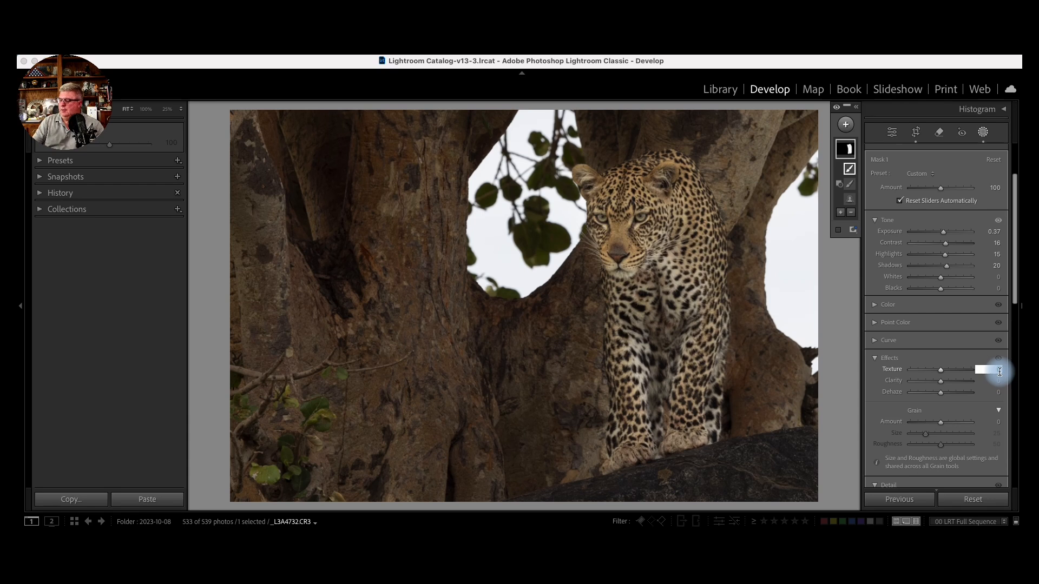
text(15)
key(Return)
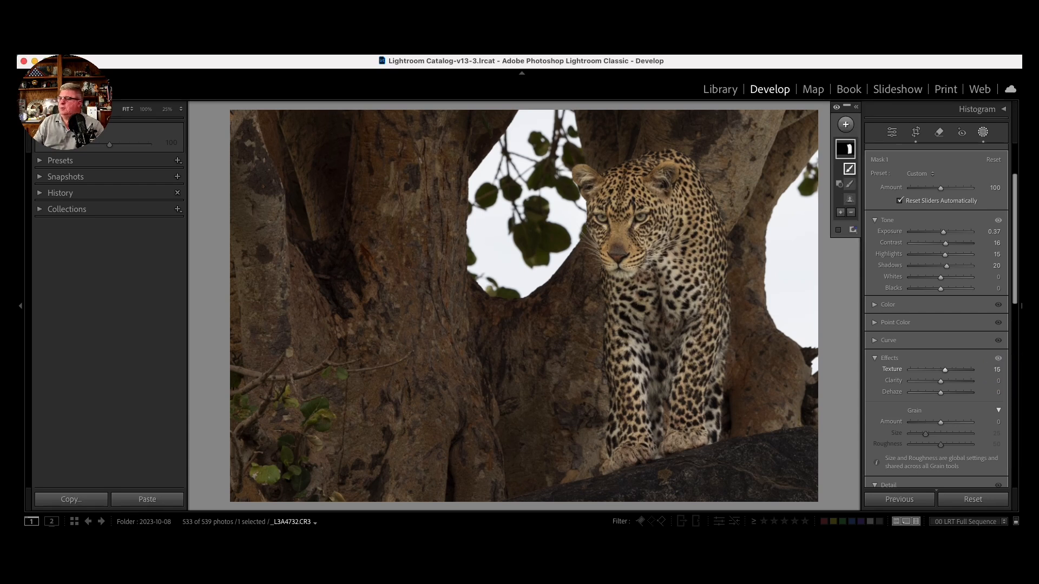
click(995, 384)
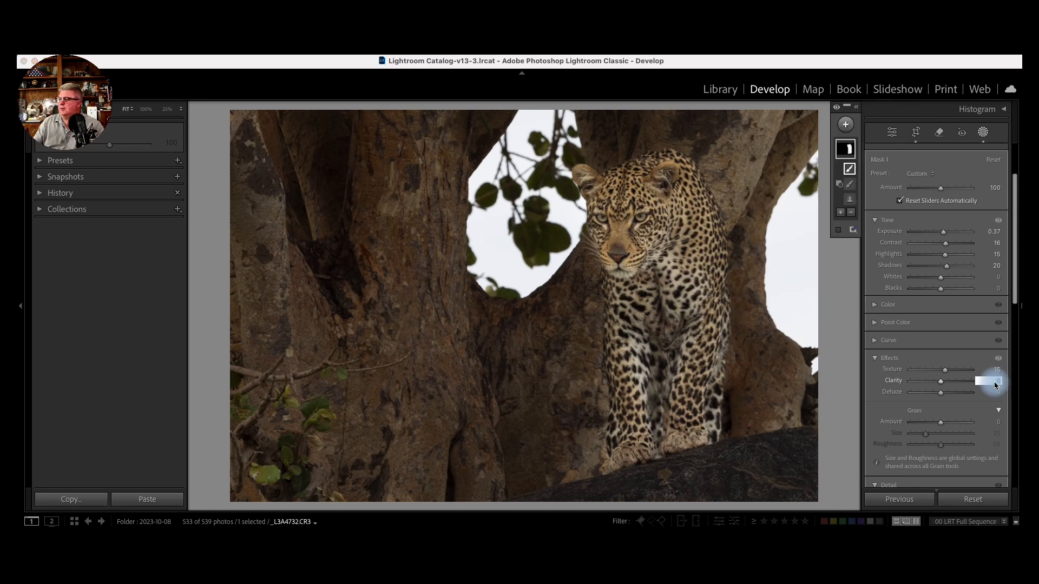
text(10)
key(Return)
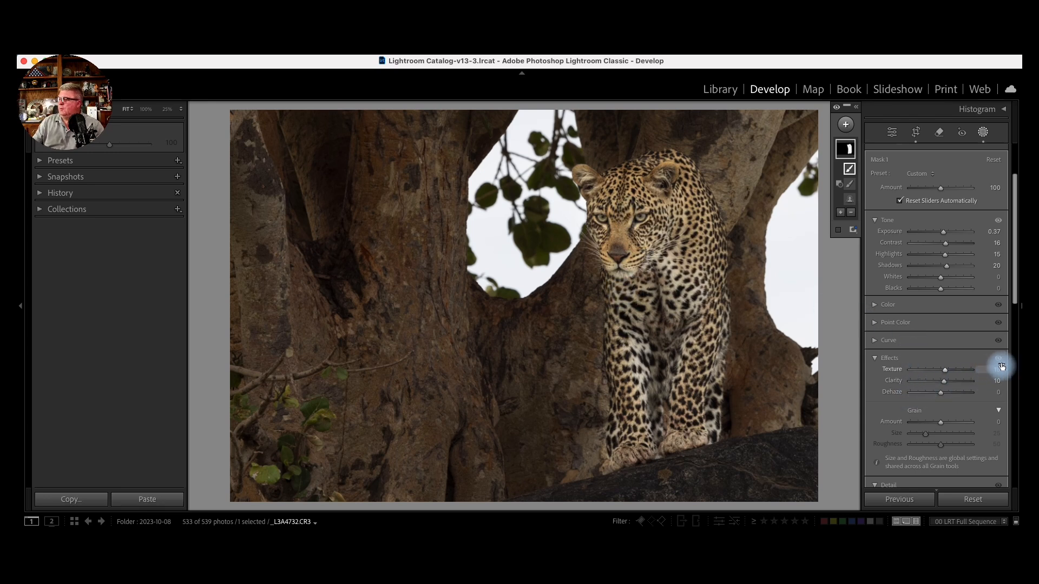
Set the leopard mask's sharpness to 80 and close the masking tool
scroll(931, 369, down, 1)
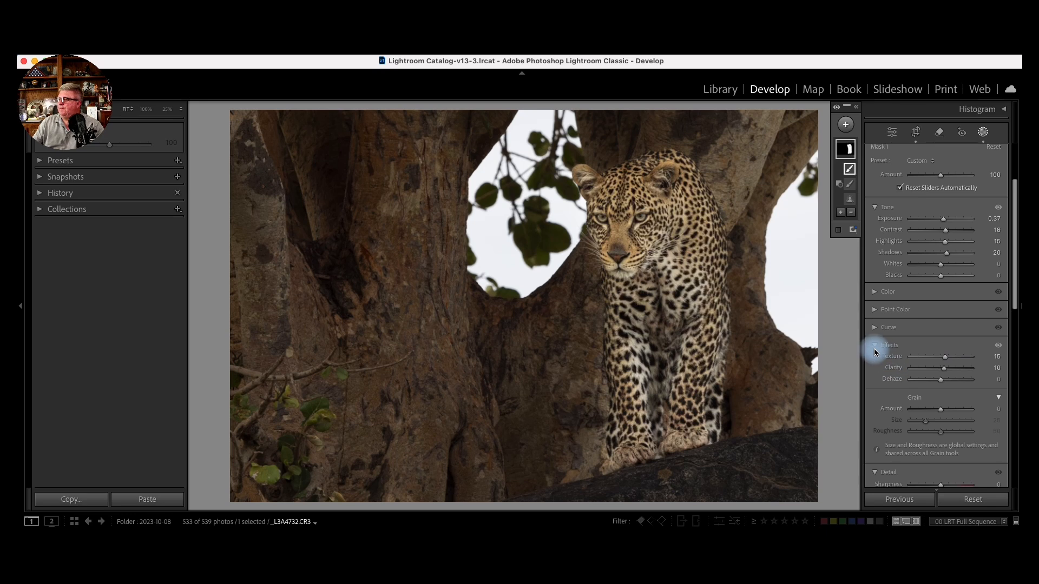
click(875, 345)
drag(945, 381, 991, 386)
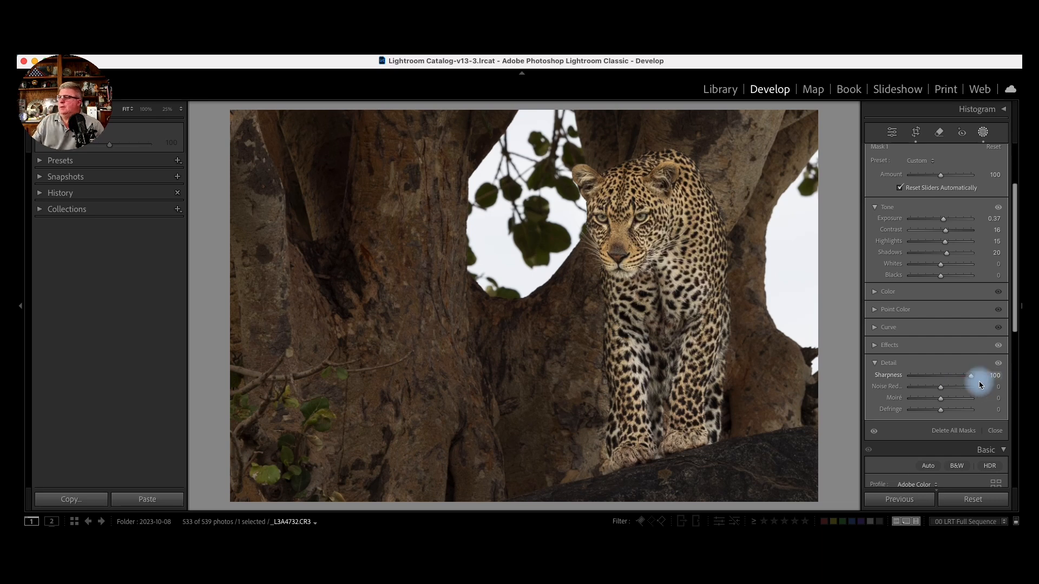
drag(1007, 386, 963, 384)
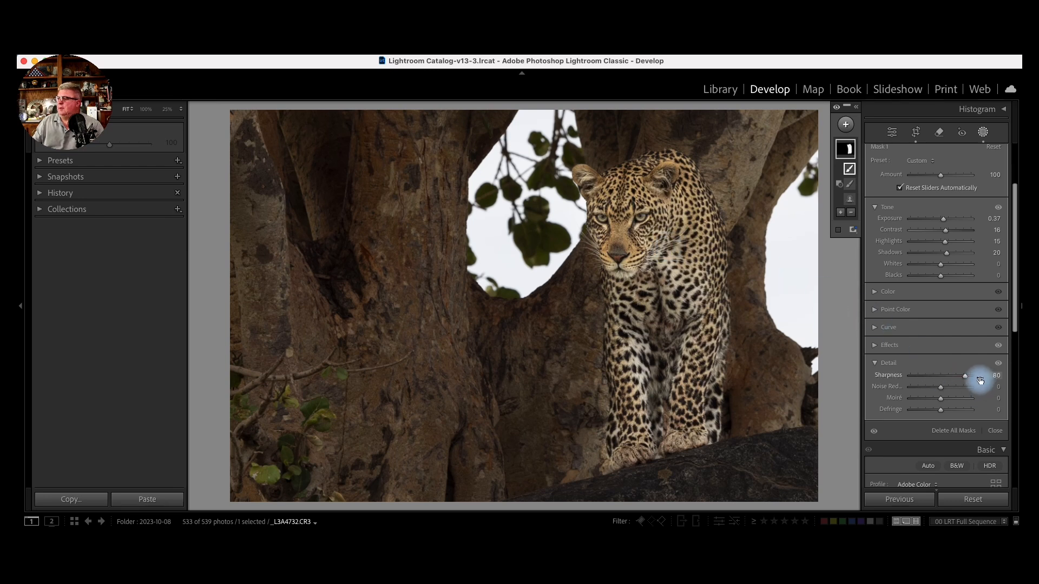
scroll(965, 383, up, 4)
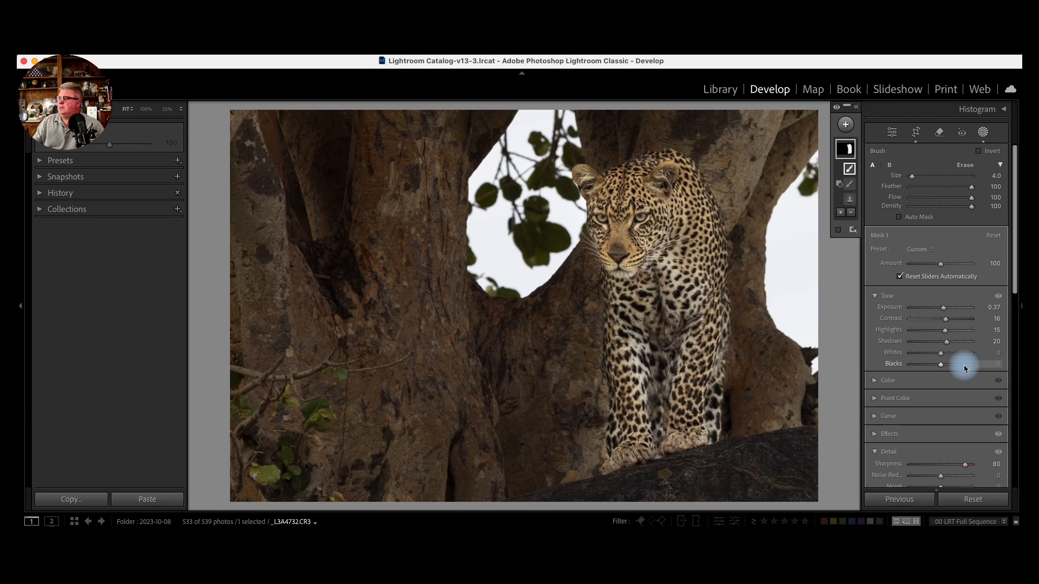
scroll(965, 369, down, 6)
click(998, 388)
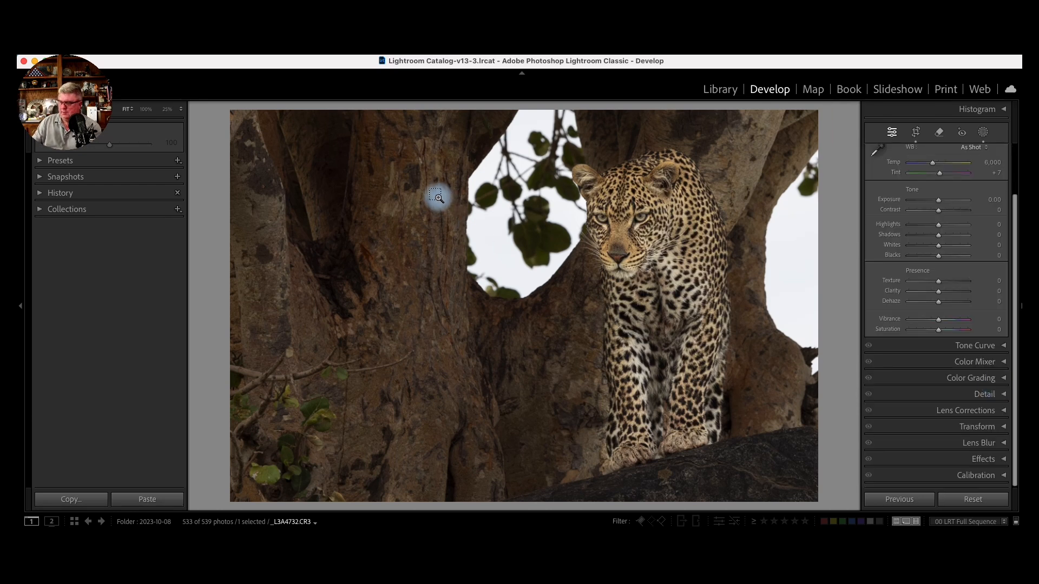
Inspect the leopard's face and fur at close range, then return to the full photo view
key(super+=)
key(super+=)
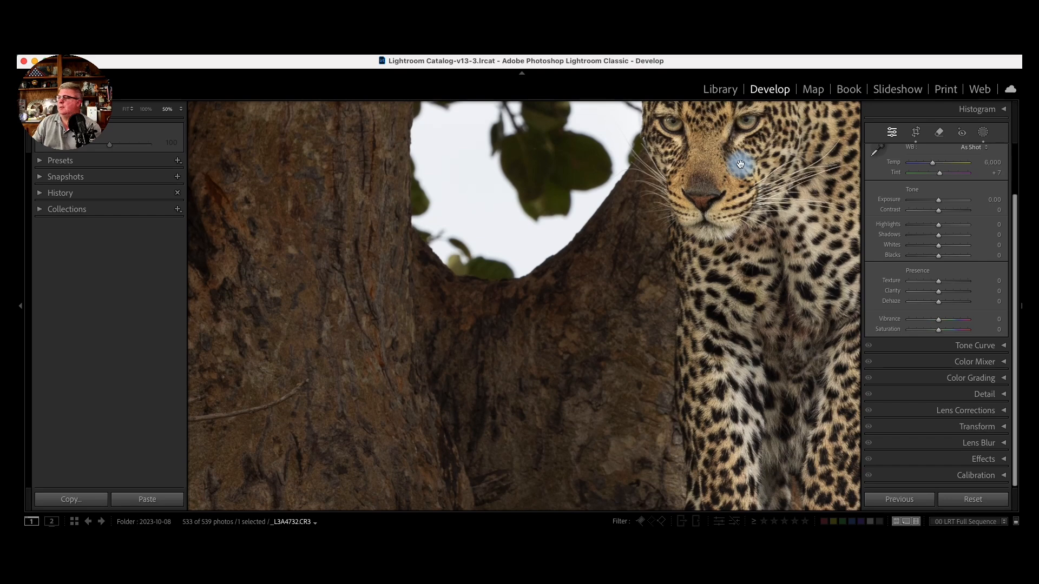
click(741, 164)
click(676, 197)
click(677, 198)
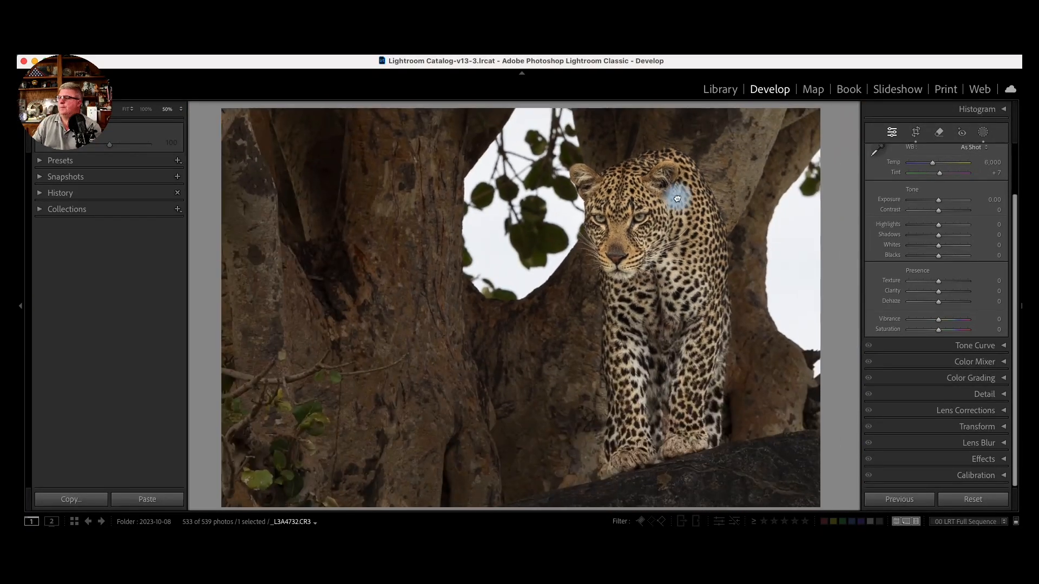
drag(677, 199, 727, 164)
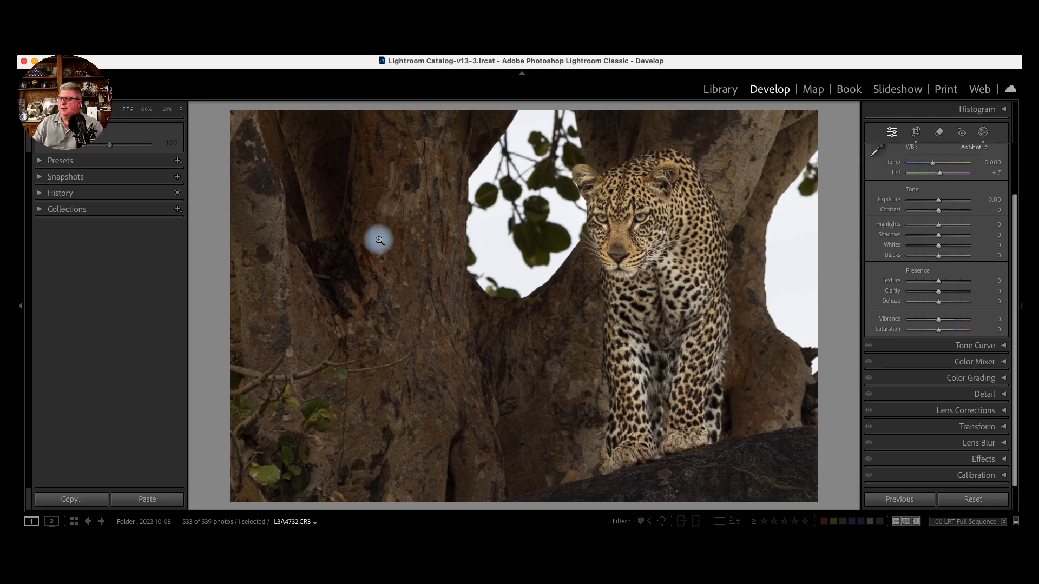
Add a linear gradient mask from the photo's left edge to the leopard and set its exposure to -0.38
click(984, 133)
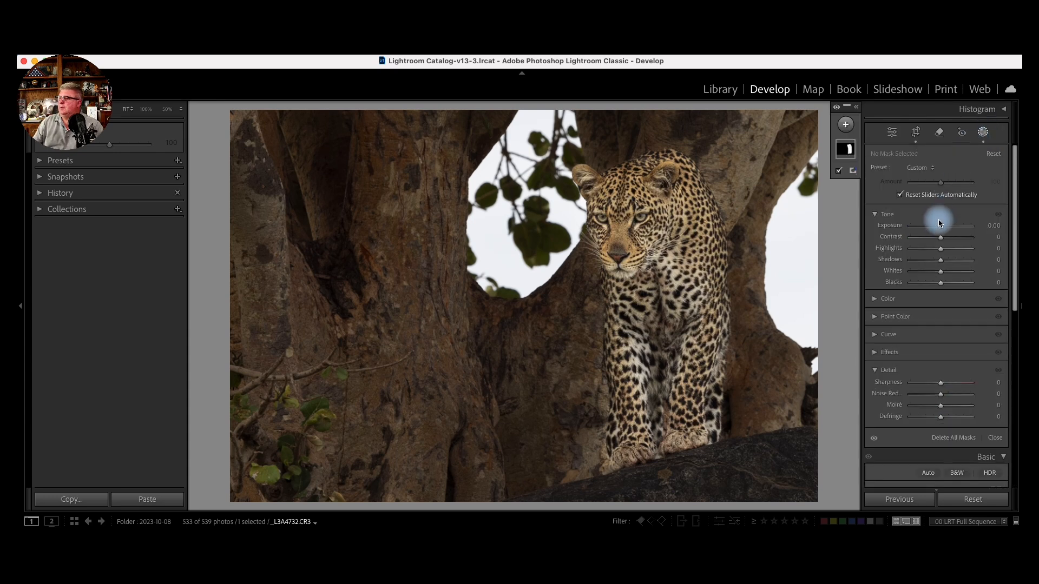
click(985, 133)
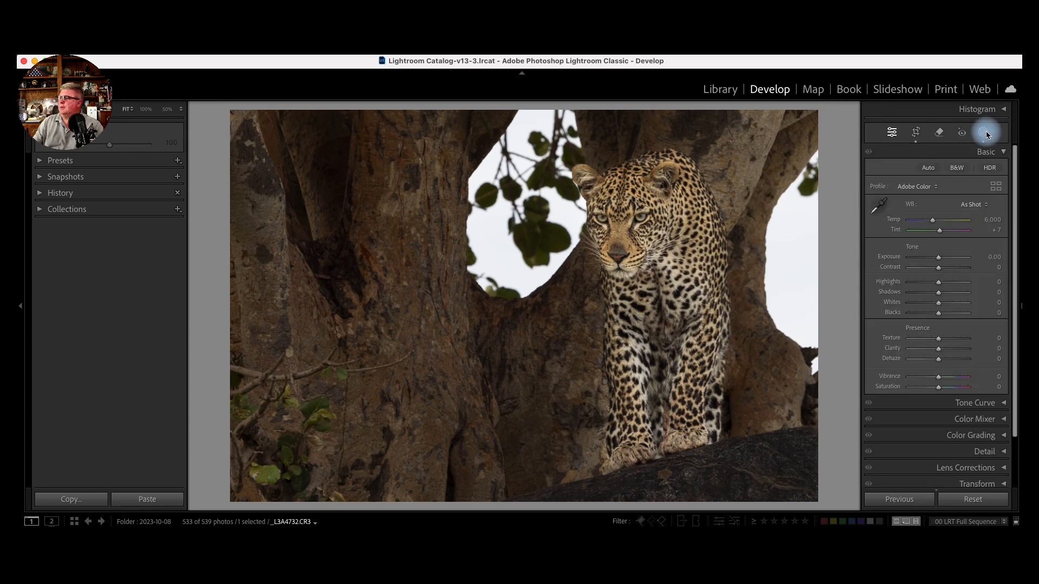
click(985, 133)
click(846, 127)
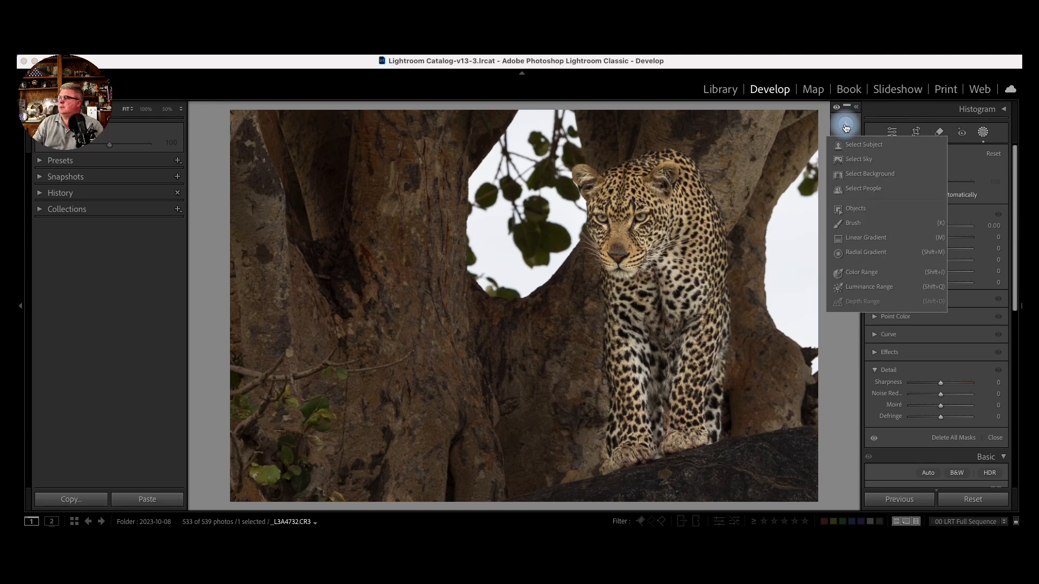
click(878, 238)
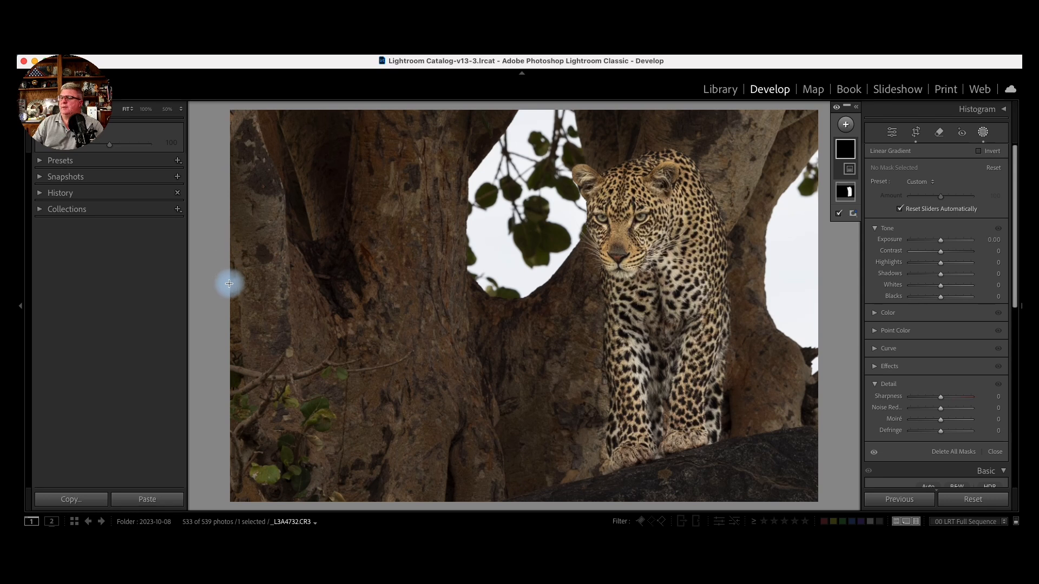
drag(227, 283, 603, 299)
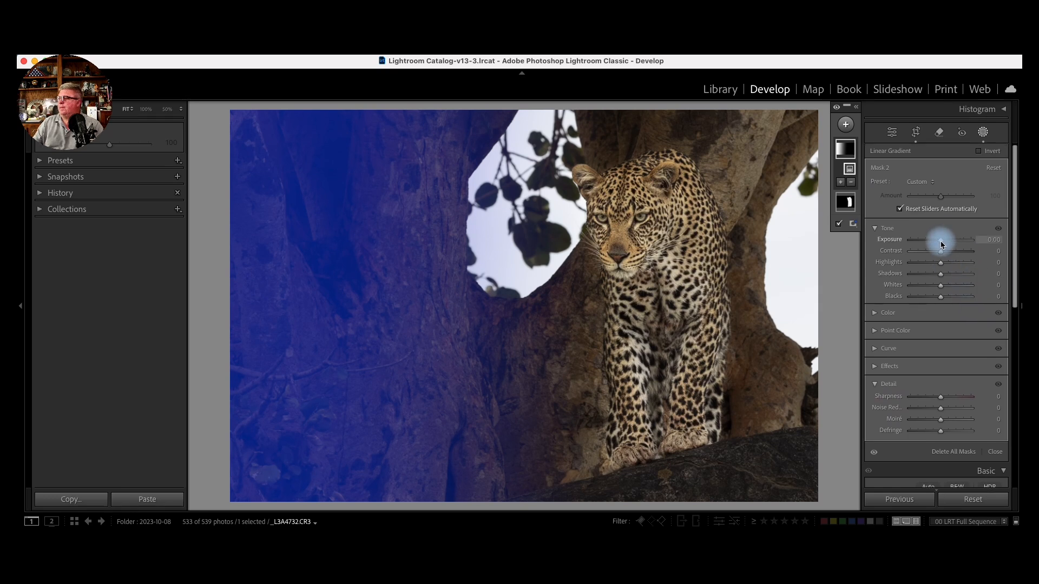
drag(941, 244, 943, 245)
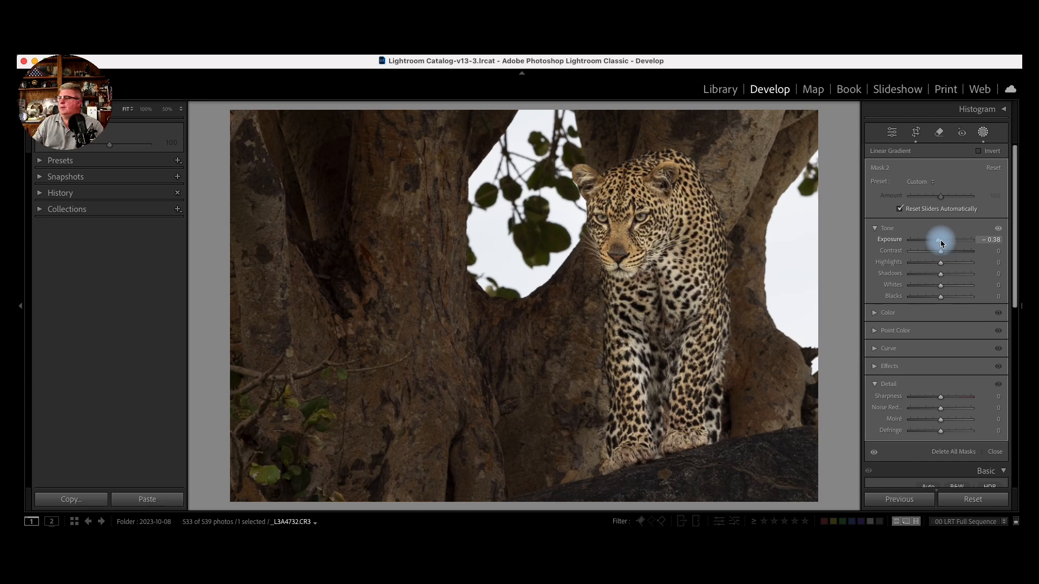
drag(941, 243, 943, 244)
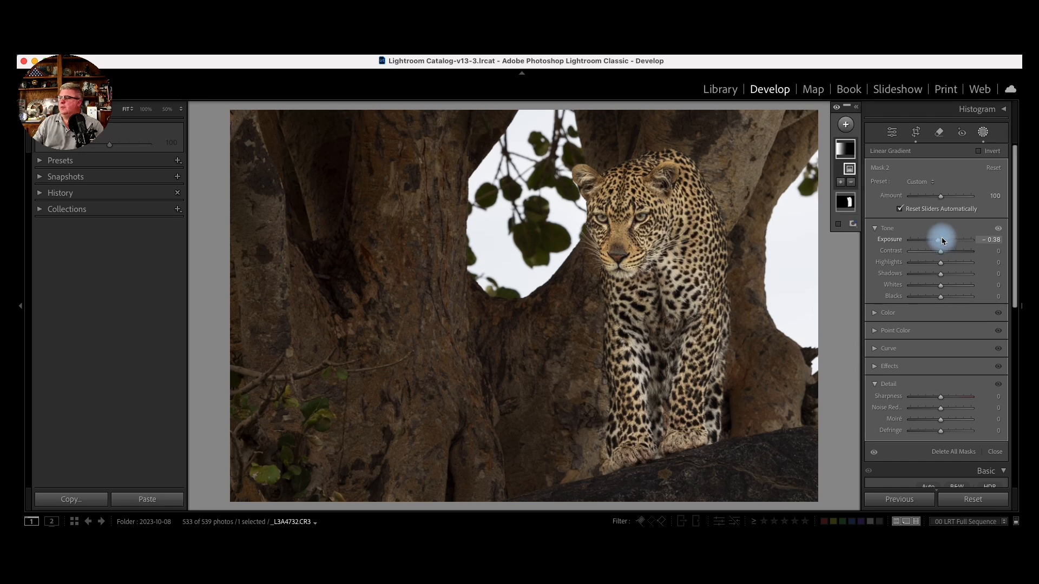
Add a second linear gradient mask from the photo's right edge to the leopard's body and set its exposure to -1.01
click(849, 129)
click(872, 231)
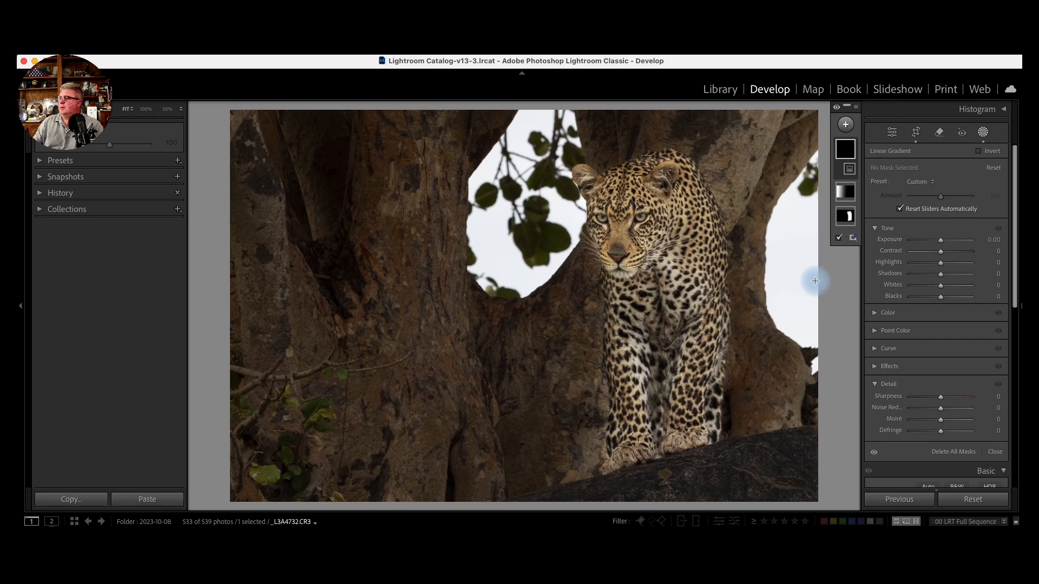
drag(819, 280, 710, 279)
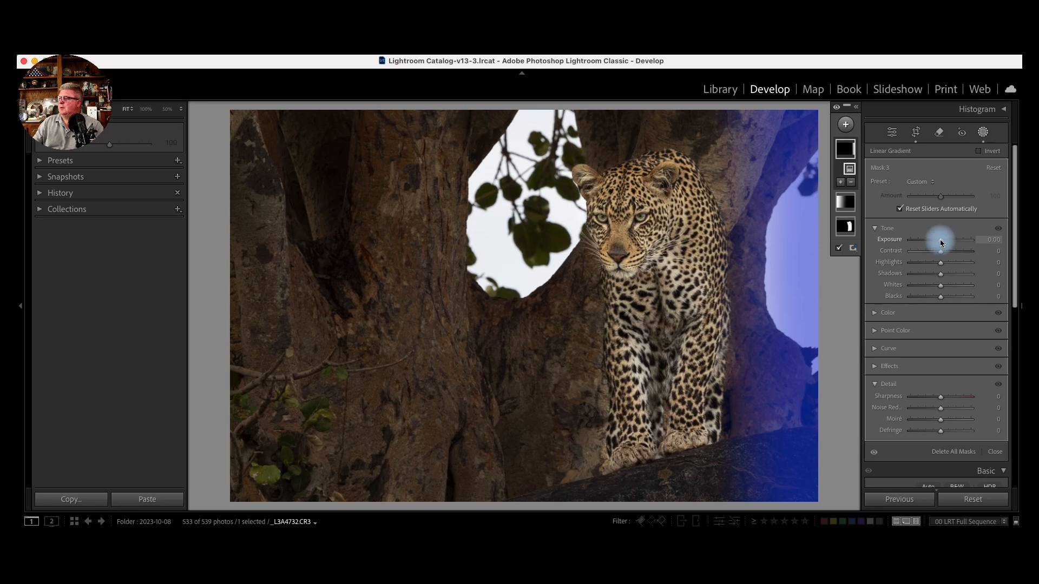
drag(942, 243, 935, 242)
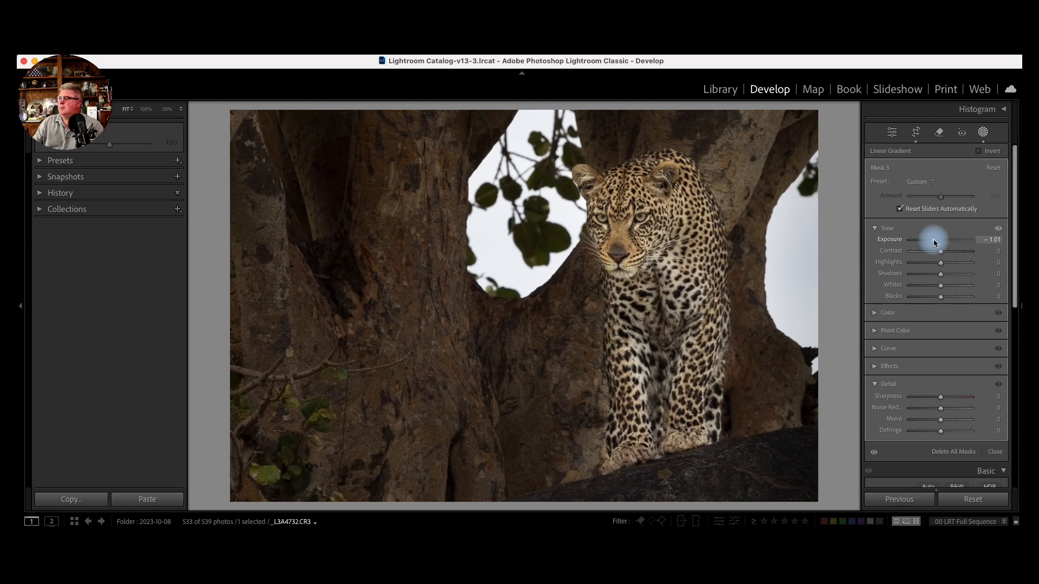
drag(934, 243, 934, 243)
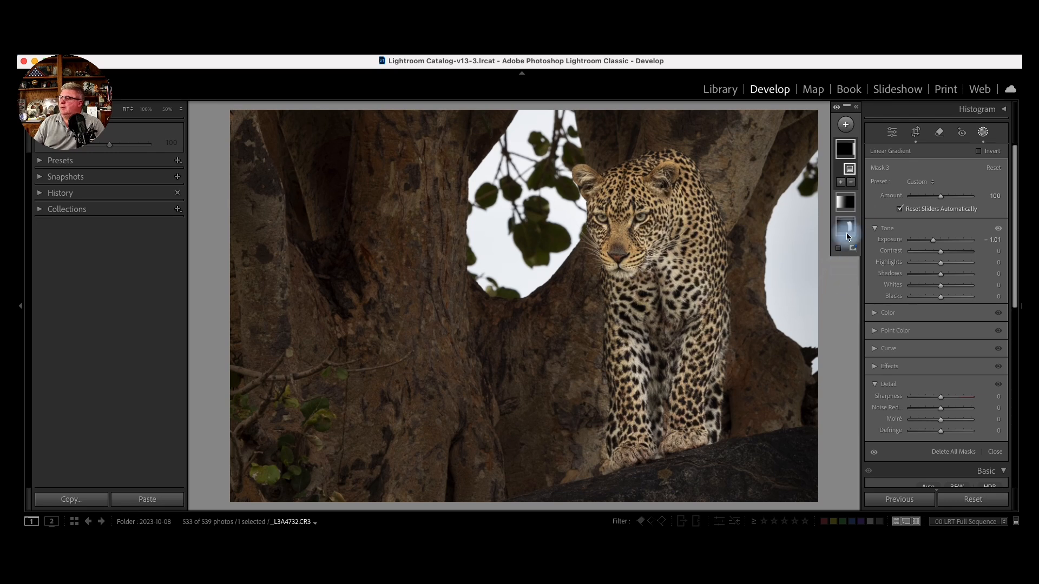
Create a brush mask and paint over both of the leopard's eyes with a size 4.0 brush
click(848, 124)
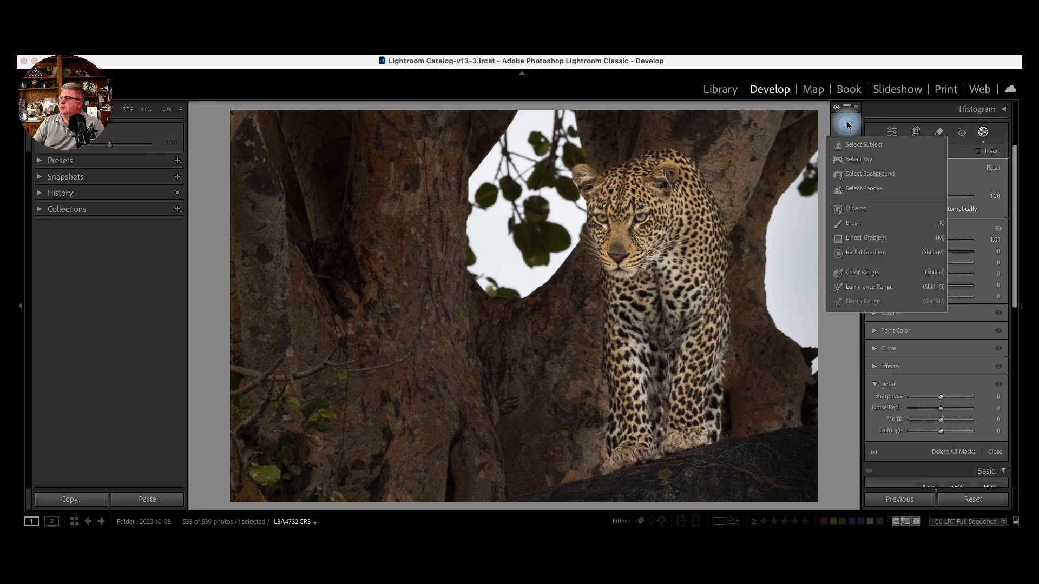
click(858, 224)
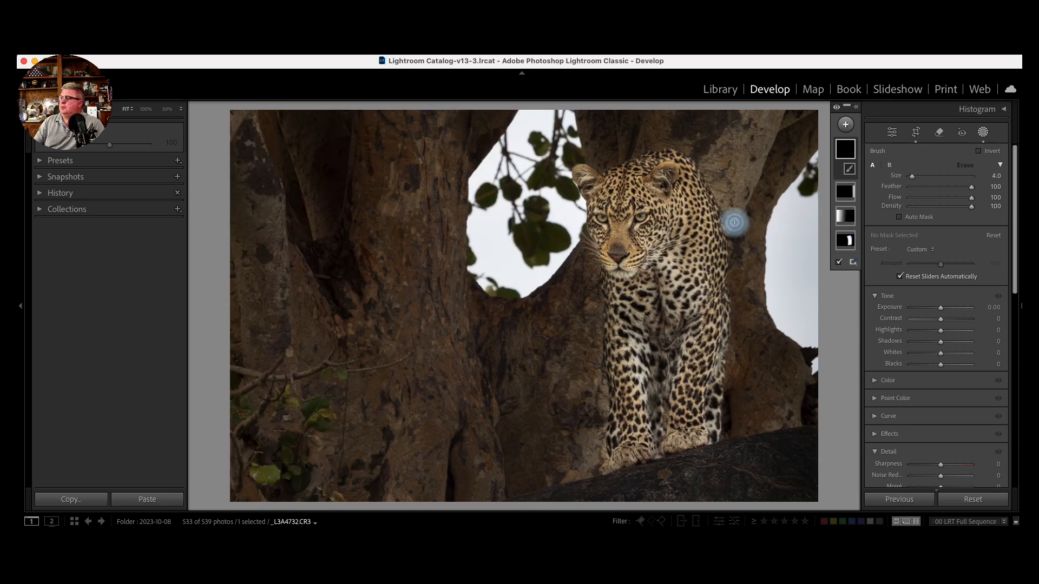
key(super+equal)
key(super+equal)
key(super+equal)
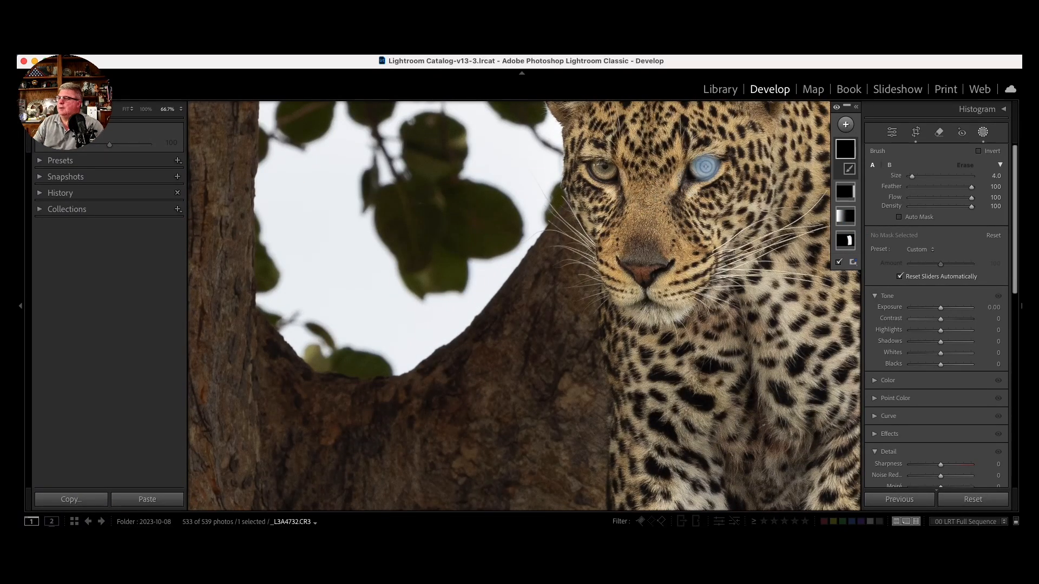
drag(702, 172, 702, 167)
drag(613, 171, 602, 172)
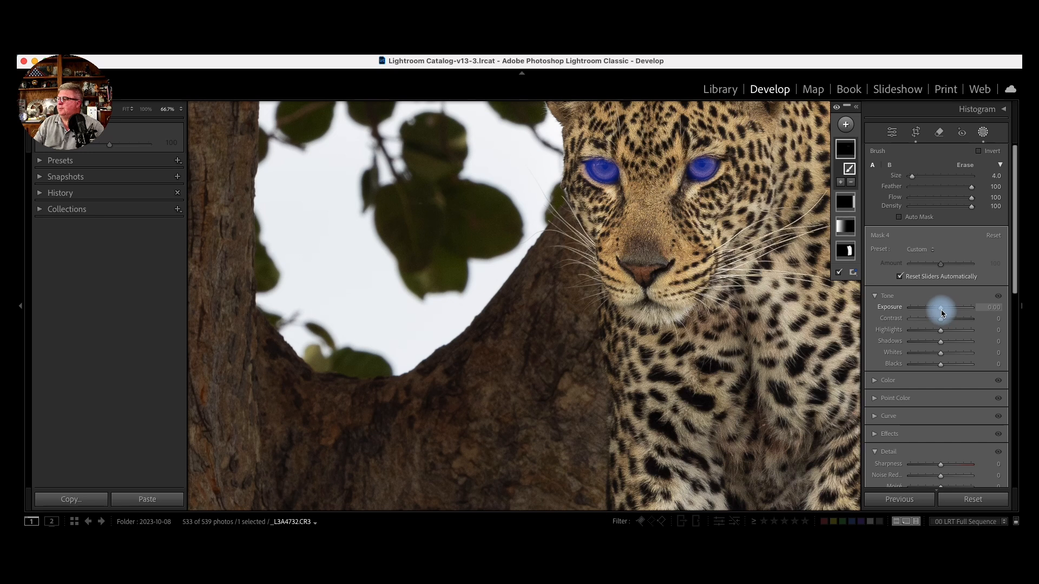
Set the eye mask's exposure to 0.50 and contrast to 25, and close the masking tool
drag(943, 312, 942, 312)
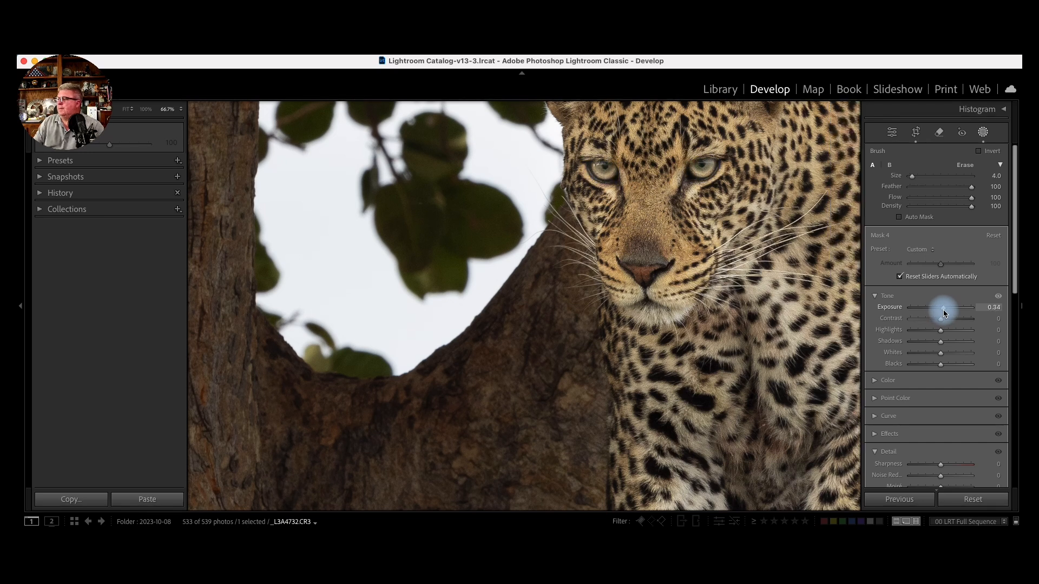
drag(944, 313, 948, 322)
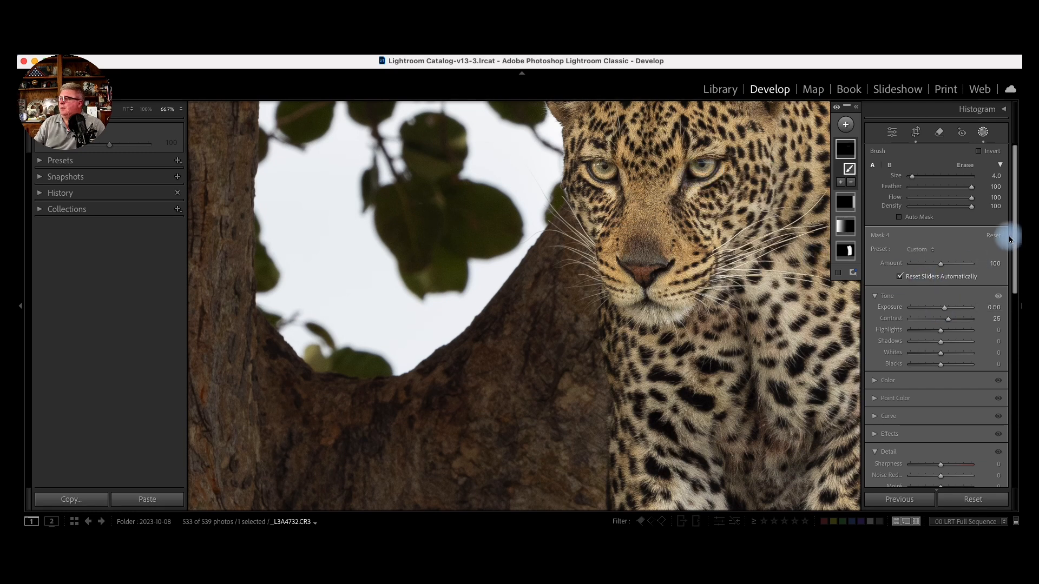
scroll(978, 436, down, 5)
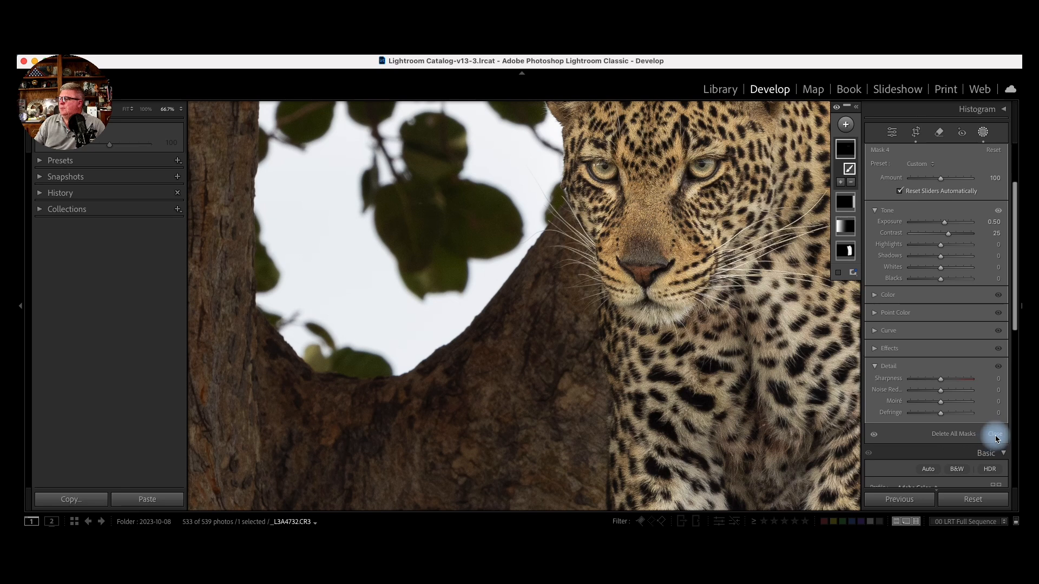
click(994, 439)
View the full leopard photo, compare it with the next photo in the folder, and return to _L3A4732.CR3
click(715, 297)
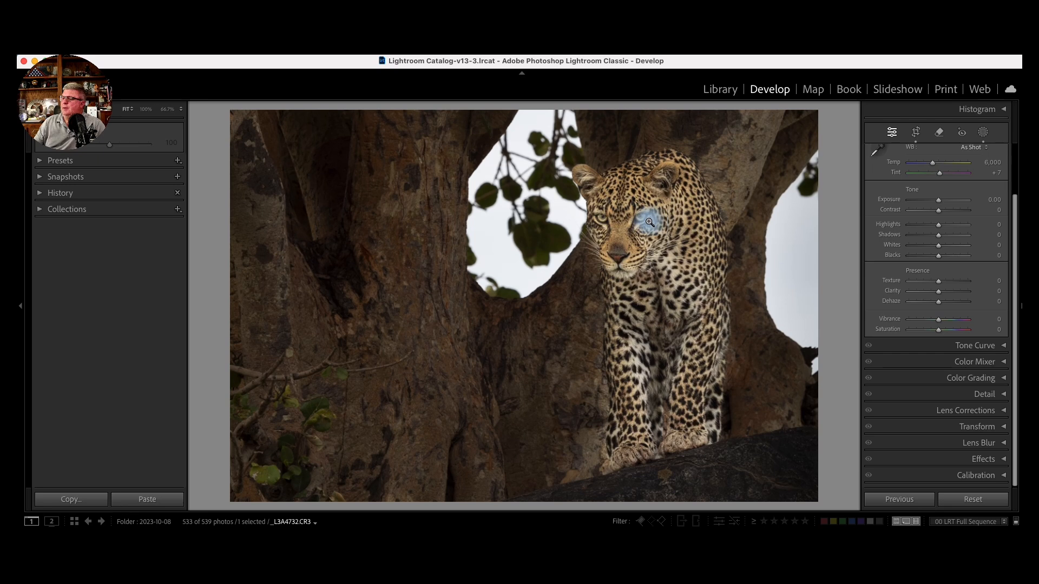
key(Right)
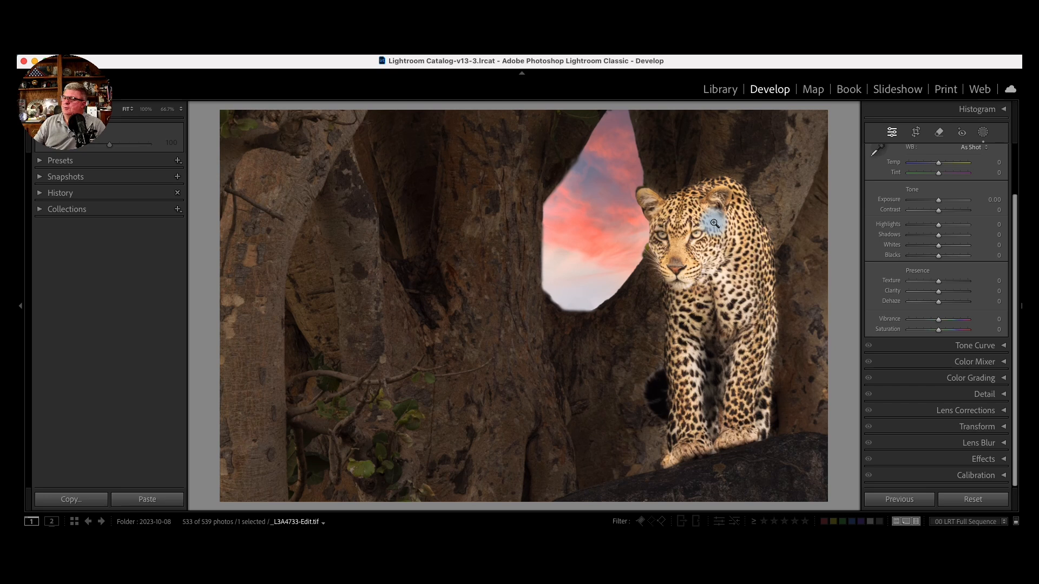
key(Left)
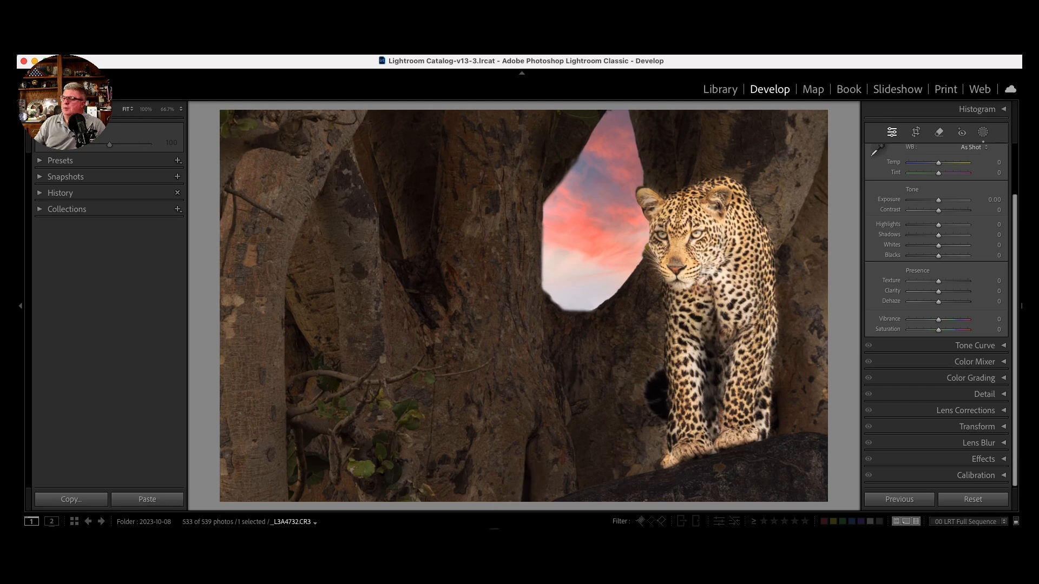